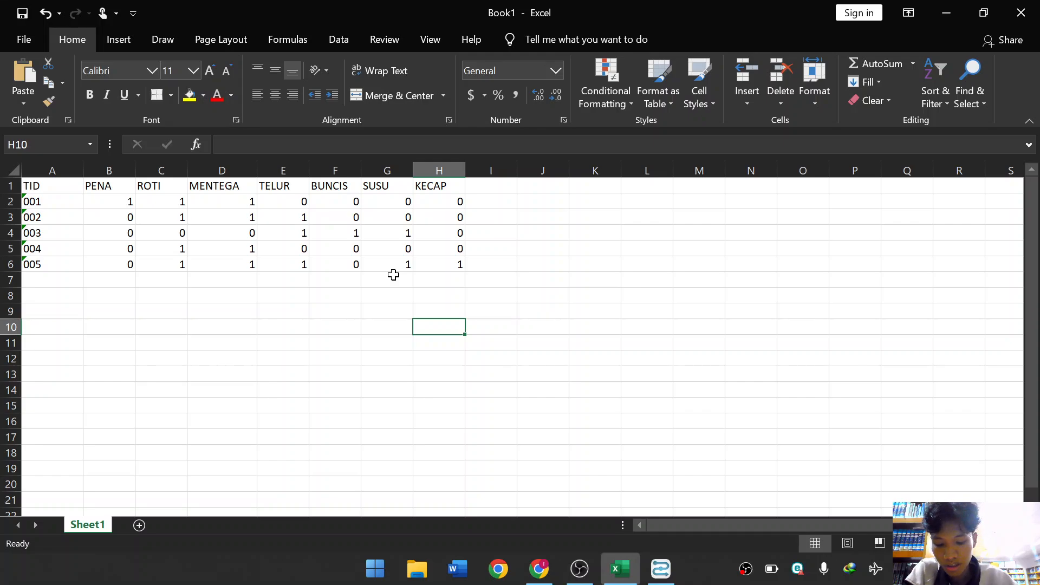
Examine the transaction IDs in the TID column and the item headers across row 1 of the sheet.
click(60, 189)
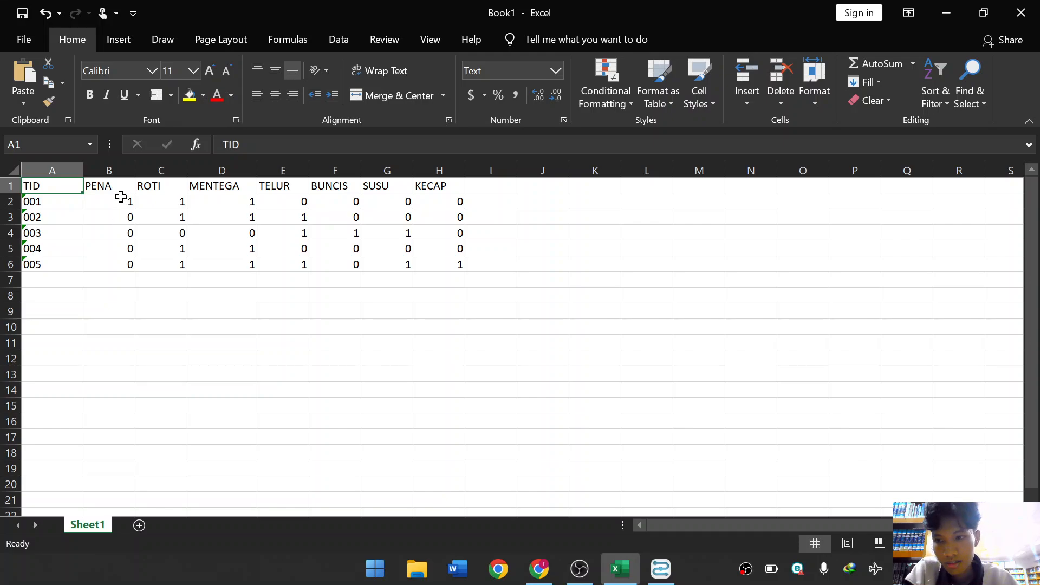
key(Down)
key(Down)
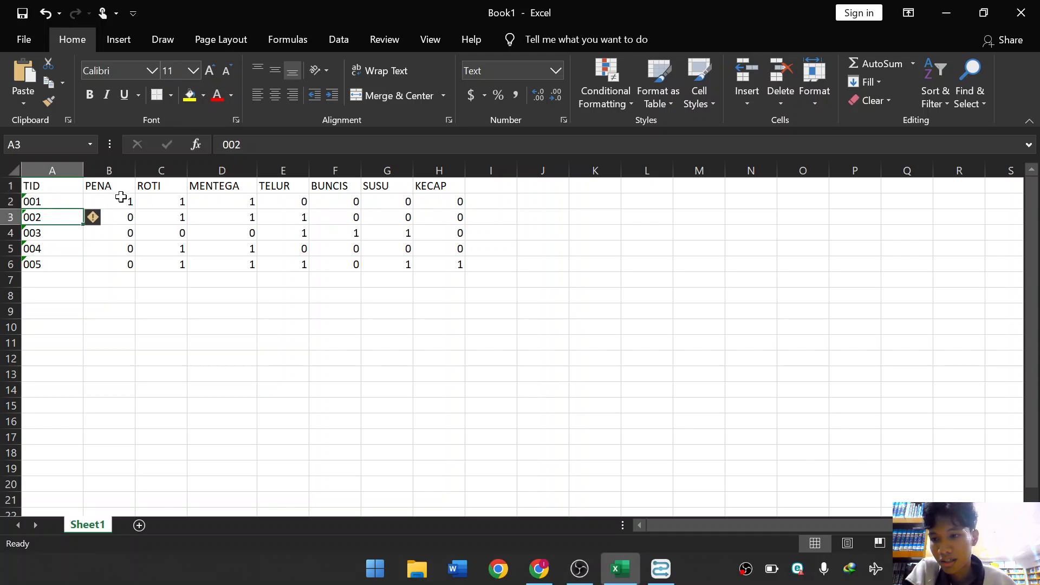
key(Down)
key(Down)
key(Right)
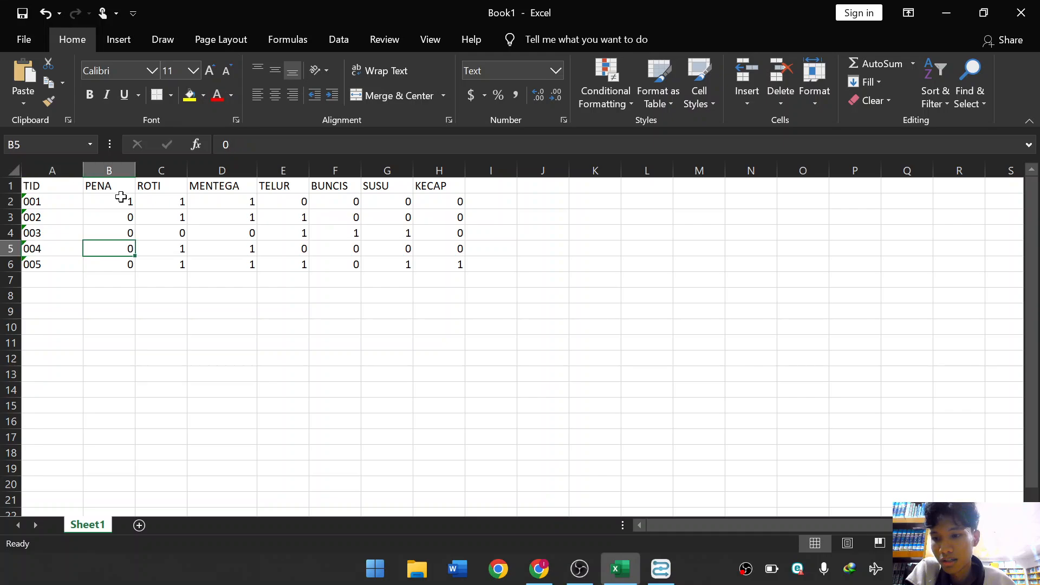
key(Up)
key(Up)
key(Up)
key(Up)
key(Right)
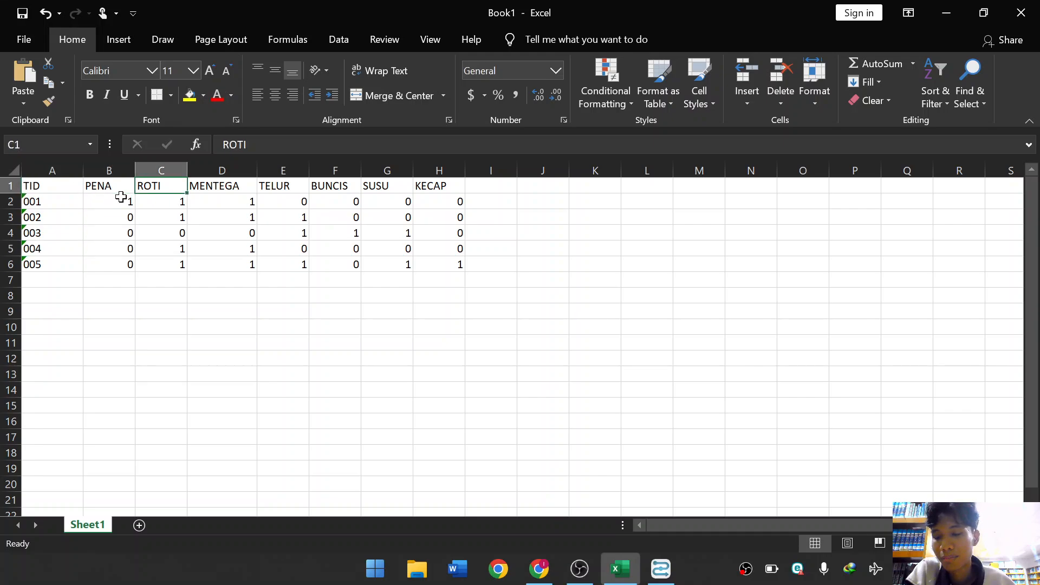
key(Left)
key(Right)
key(Left)
key(Right)
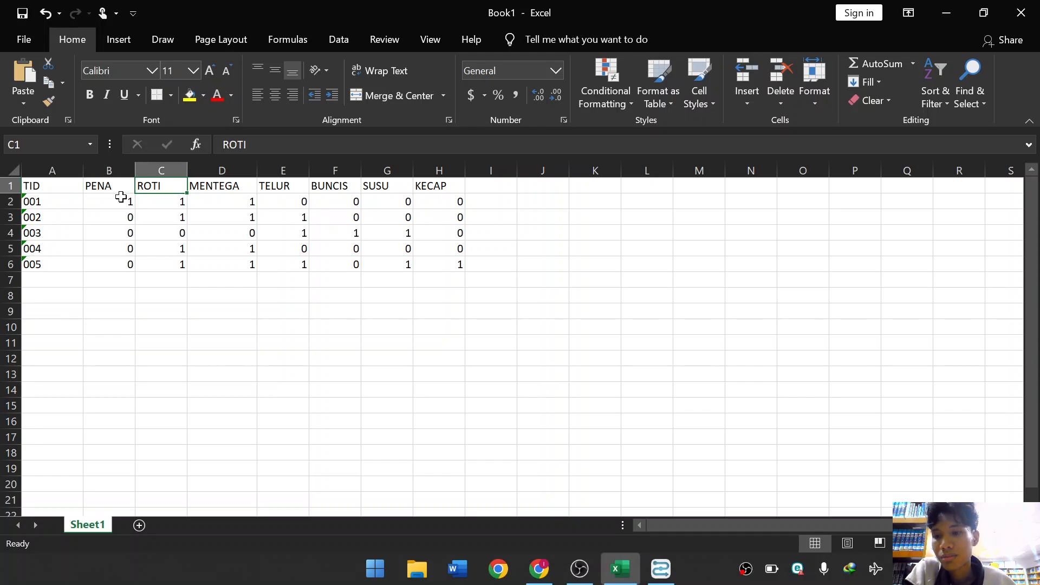
key(Right)
key(Right)
key(Right)
key(Right)
key(Right)
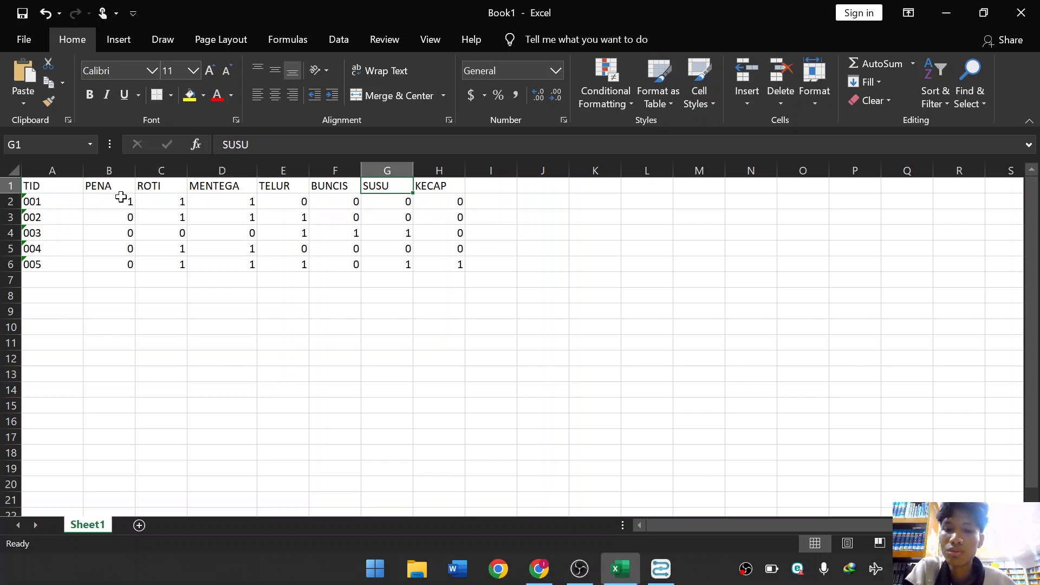
Examine the purchase flags of transaction 001 from PENA through KECAP, then look down the KECAP column.
key(Down)
key(Left)
key(Left)
key(Left)
key(Left)
key(Left)
key(Left)
key(Left)
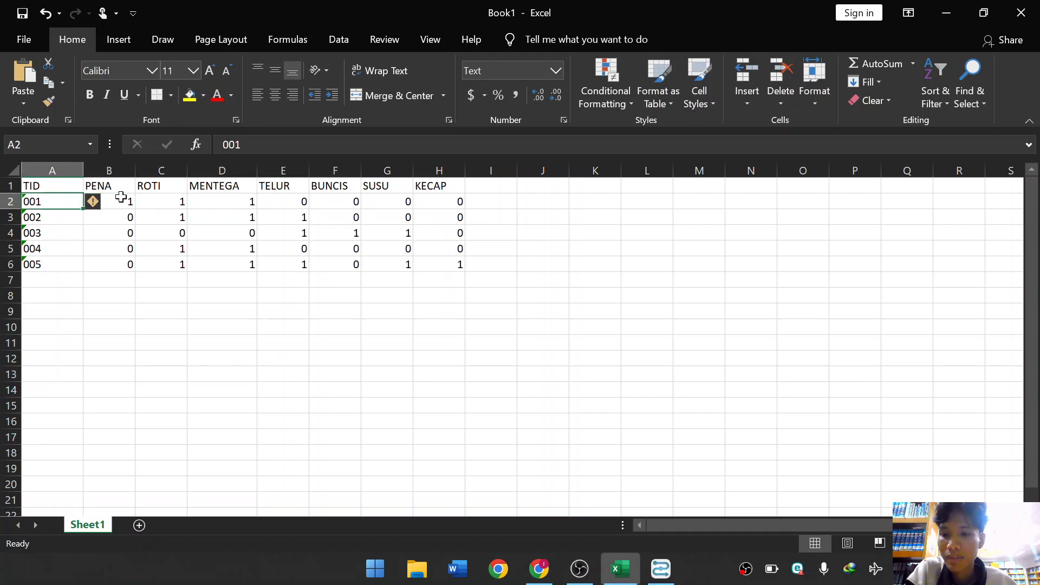
key(Right)
key(Left)
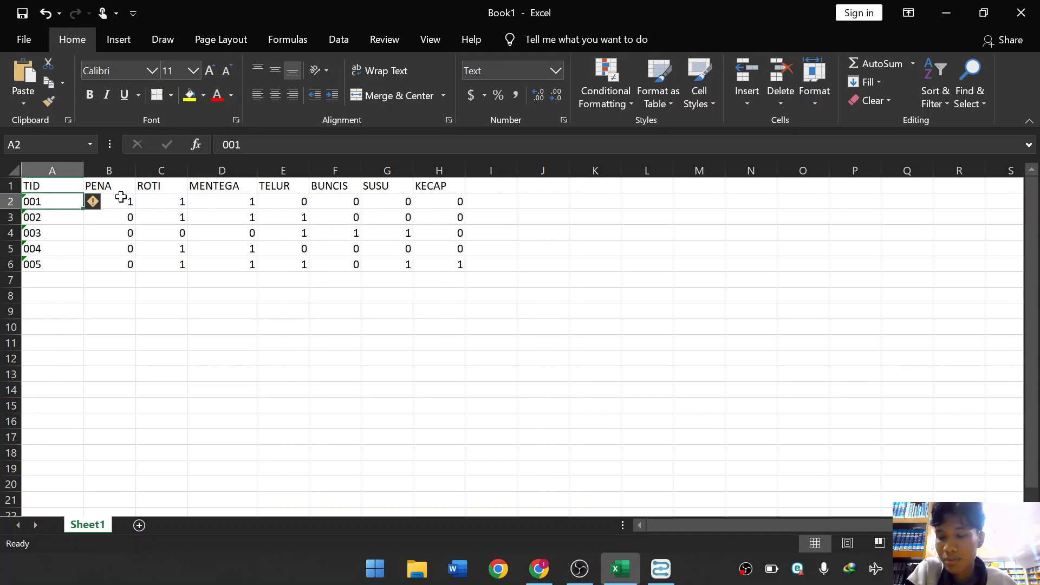
key(Right)
key(Up)
key(Down)
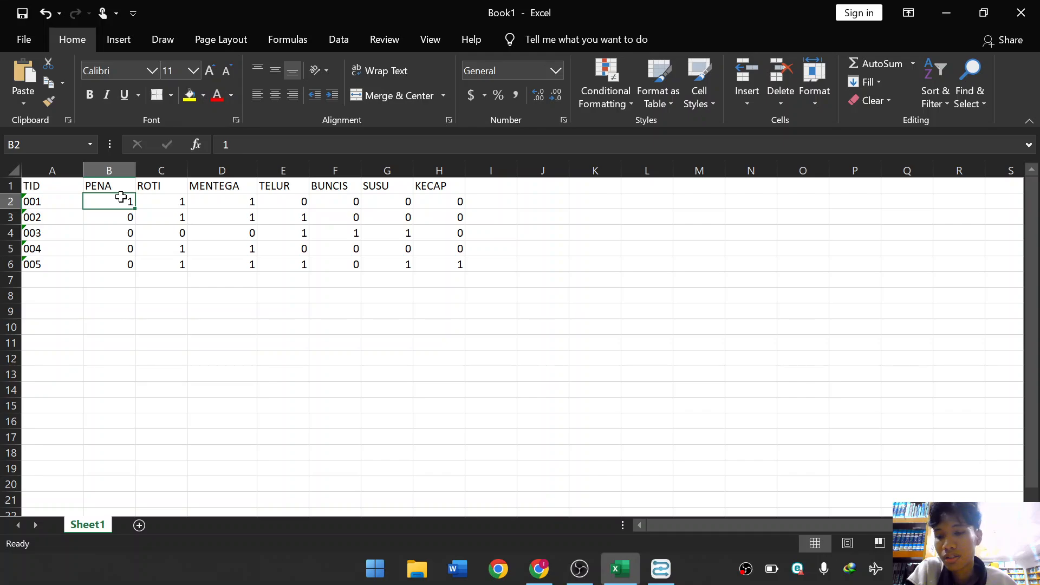
key(Right)
key(Right)
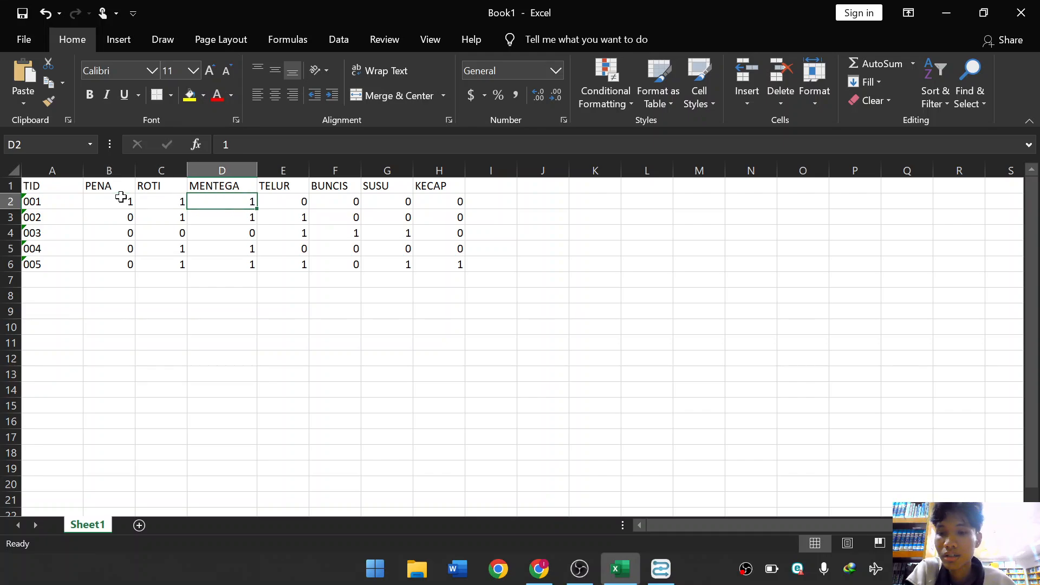
key(Right)
key(Right)
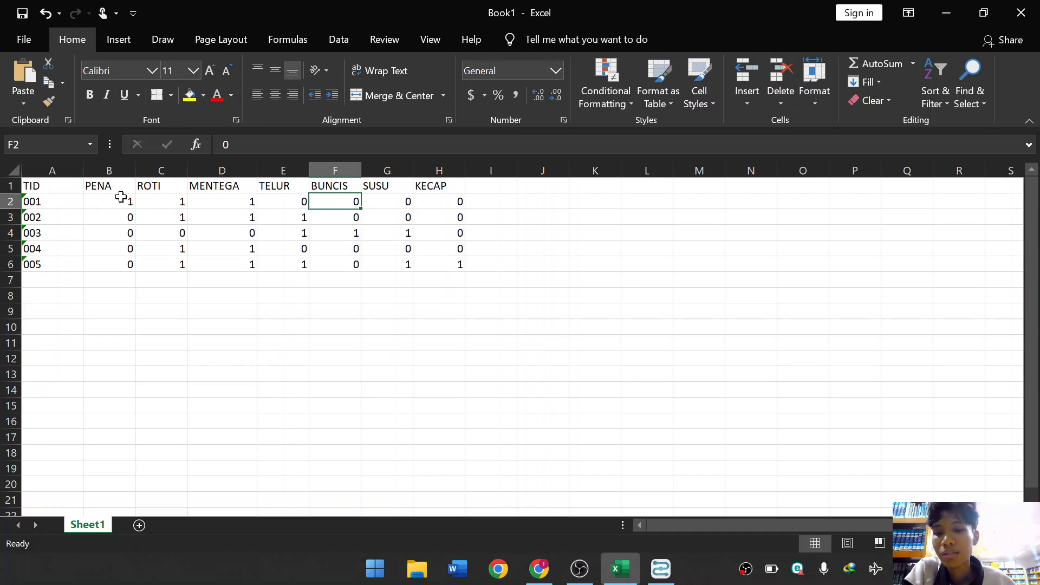
key(Right)
key(Right)
key(Down)
key(Down)
key(Down)
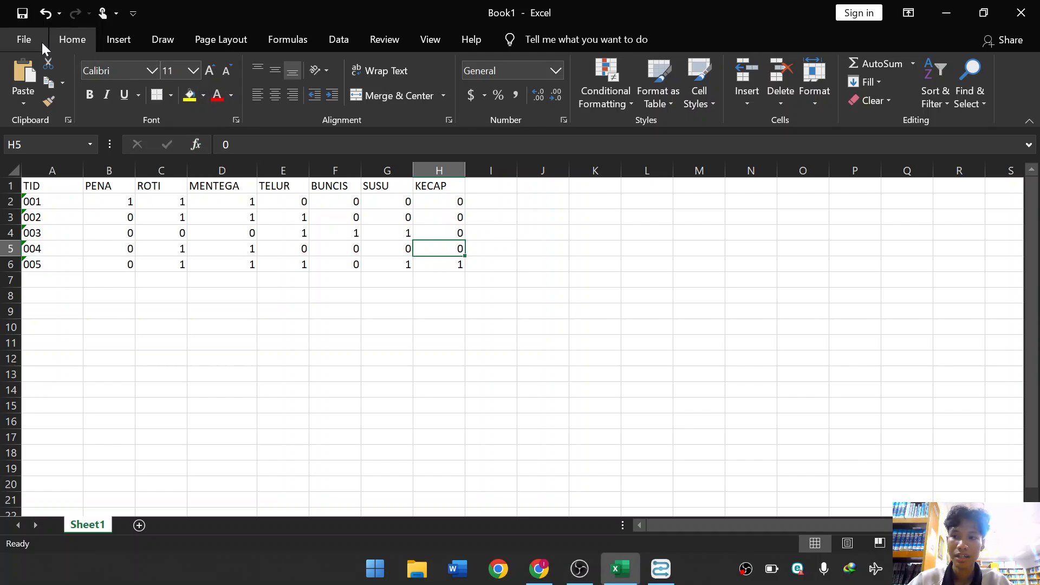
Save the workbook in Documents as TransaksiMakanan.xls in the Microsoft Excel 5.0/95 Workbook format.
click(27, 42)
click(106, 258)
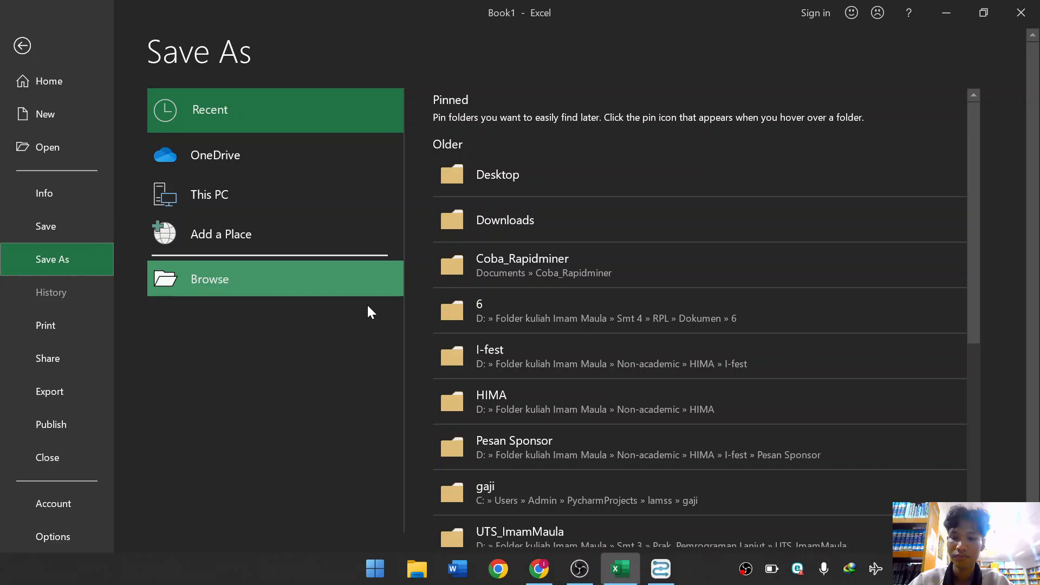
click(317, 281)
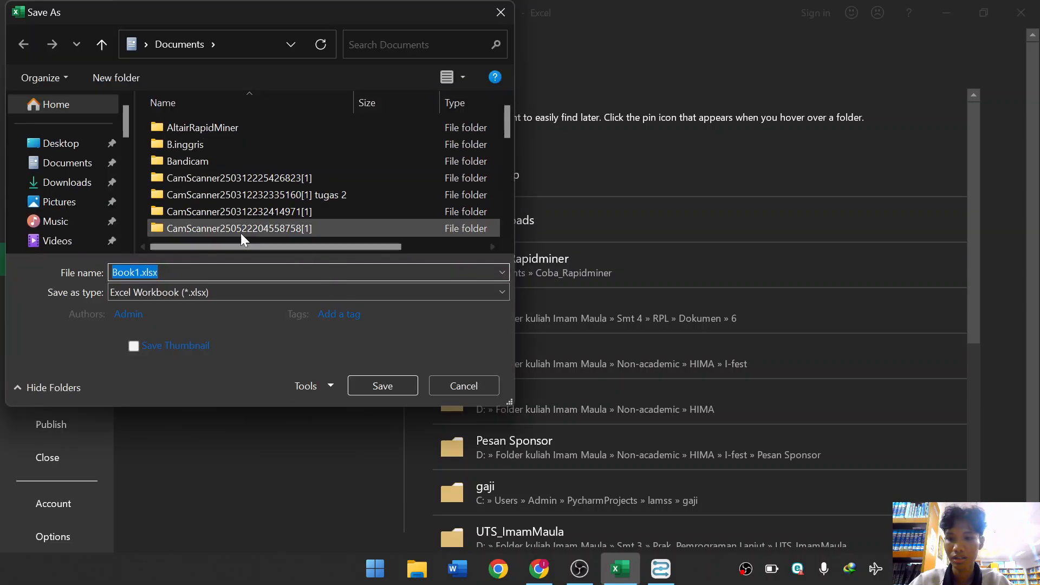
text(TransaksiMakanan.xls)
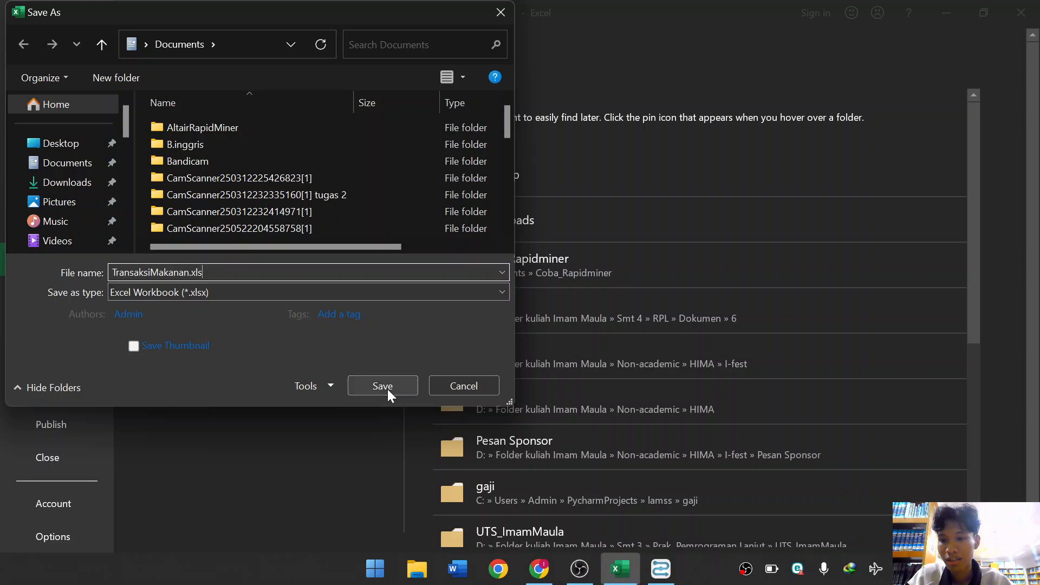
key(BackSpace)
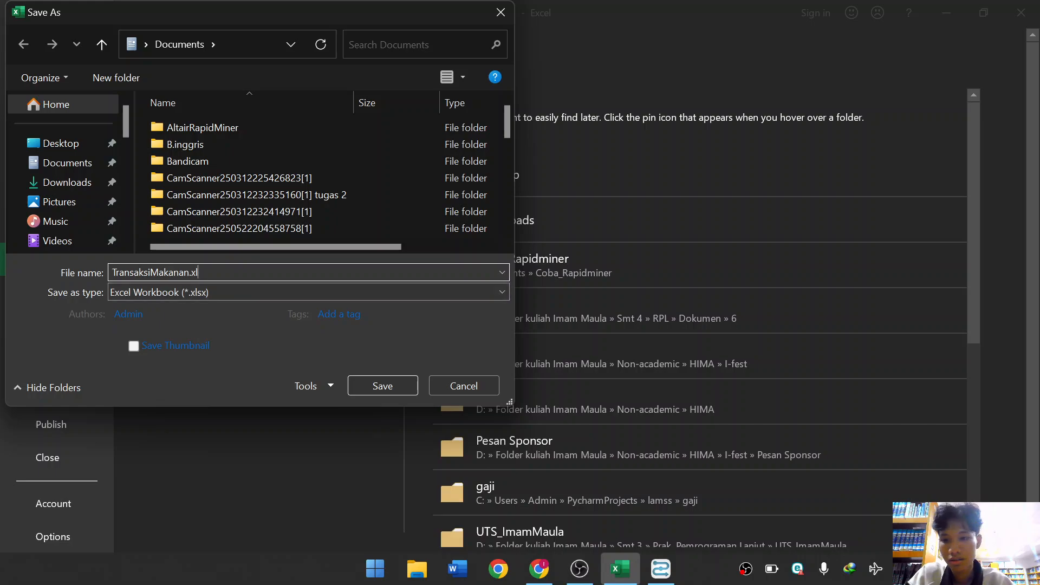
key(BackSpace)
key(BackSpace)
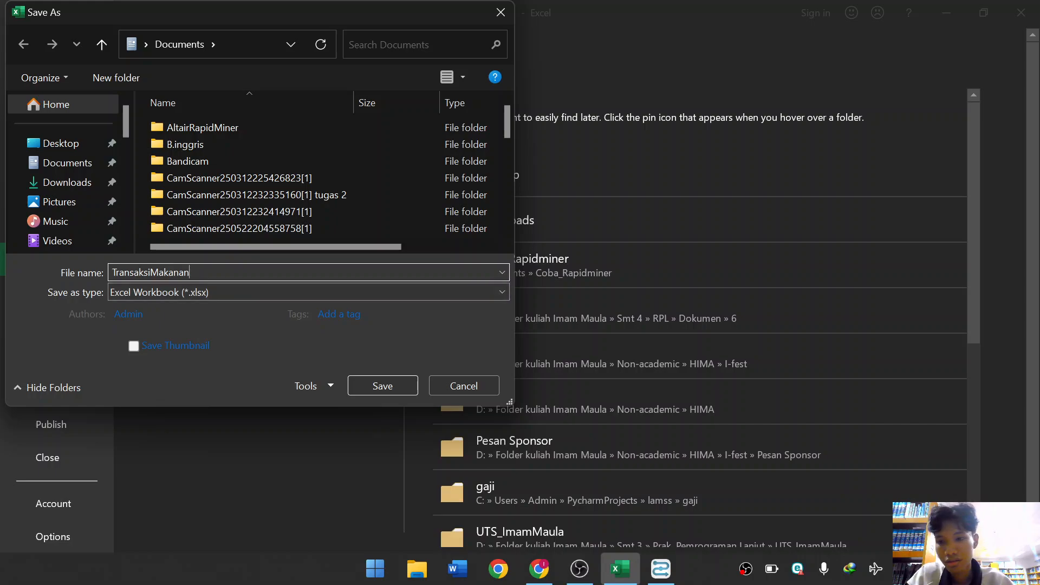
click(265, 293)
click(290, 200)
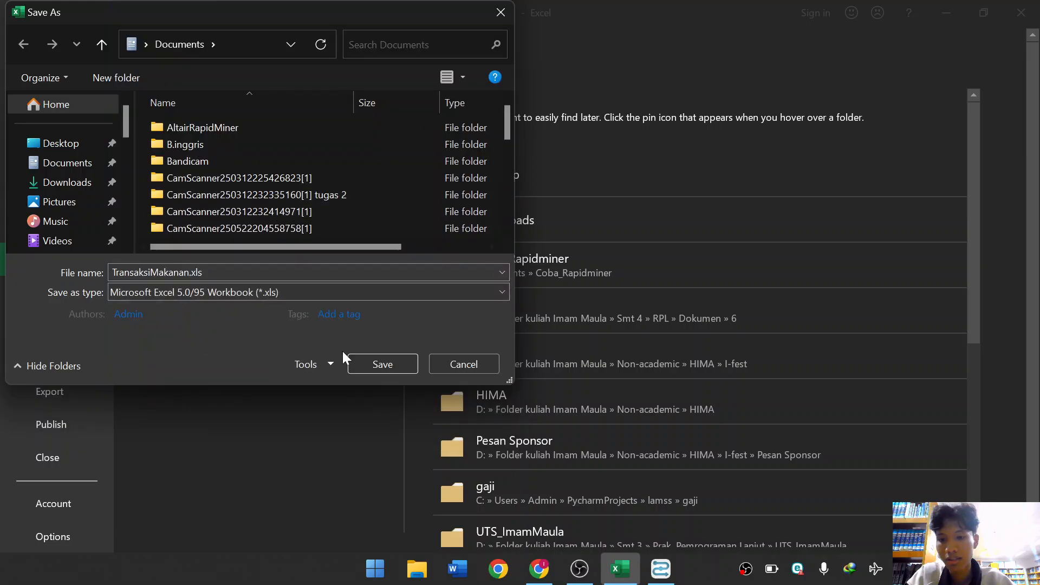
click(392, 367)
Switch to Altair AI Studio and start importing TransaksiMakanan.xls from Documents, accepting Sheet1 range A:H with row 1 as header.
click(661, 569)
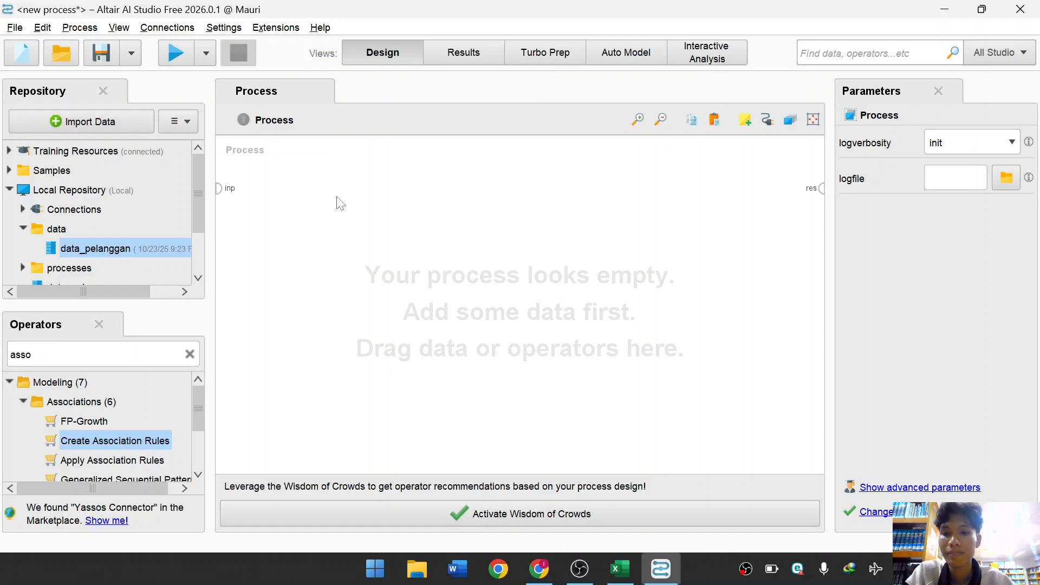
click(127, 124)
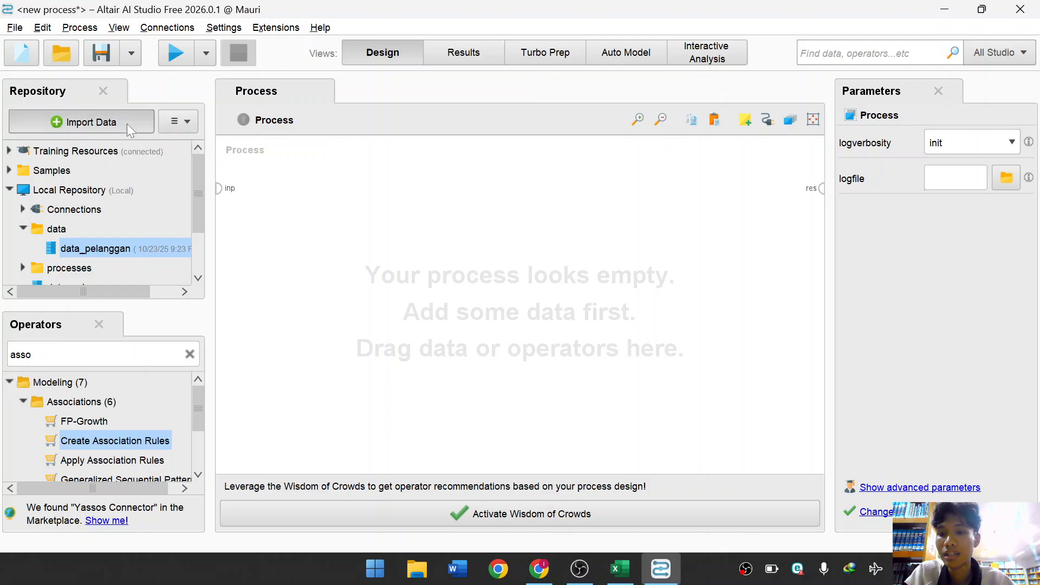
click(470, 165)
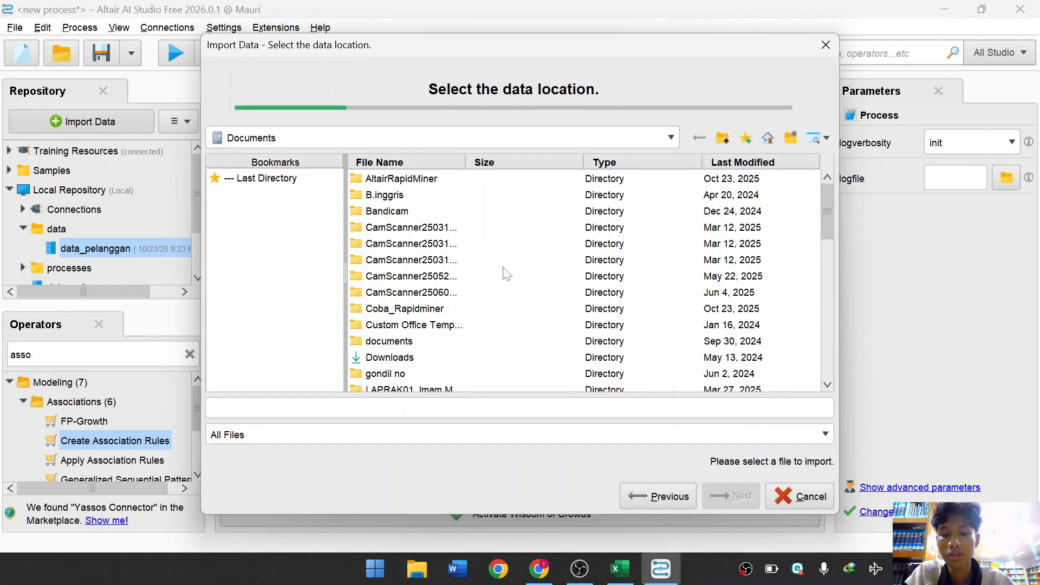
scroll(490, 247, down, 8)
scroll(504, 227, down, 4)
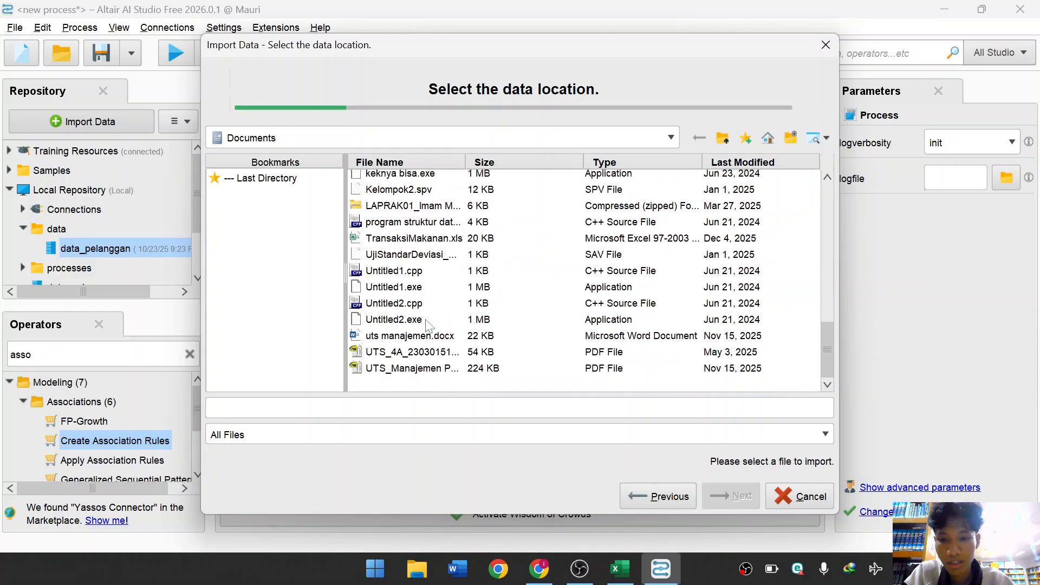
scroll(429, 325, up, 1)
click(461, 264)
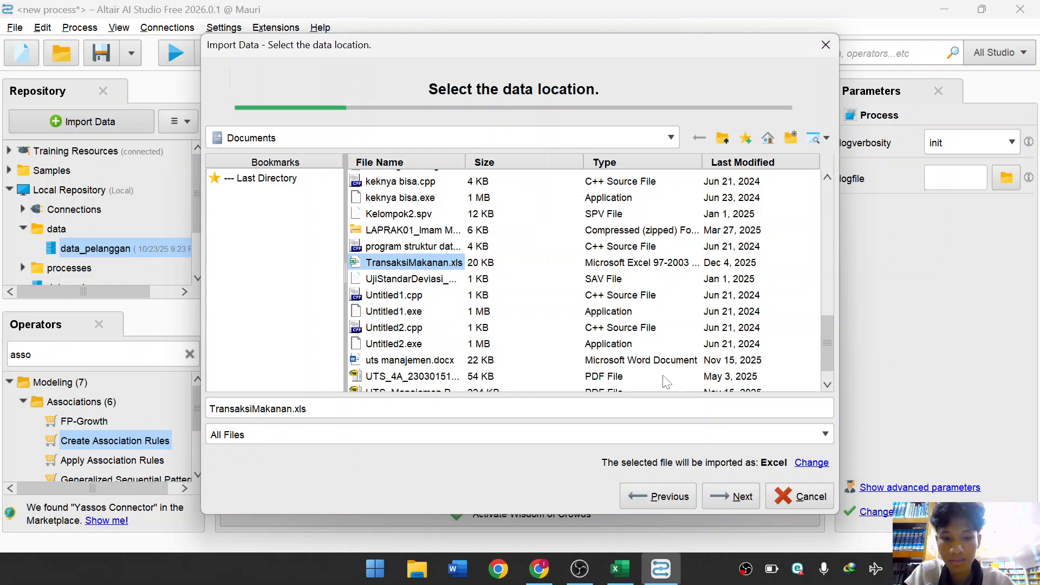
click(743, 494)
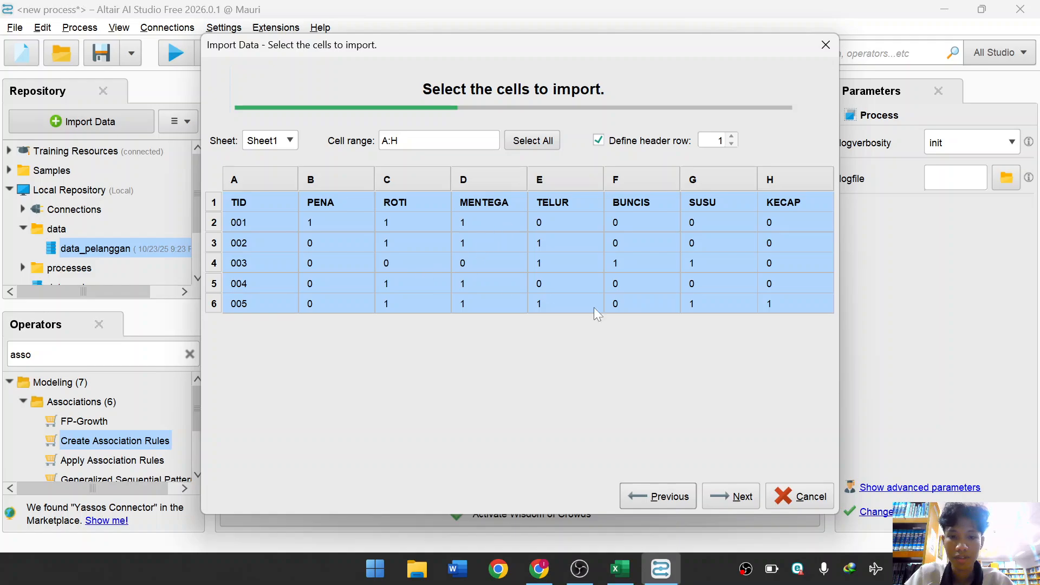
click(738, 503)
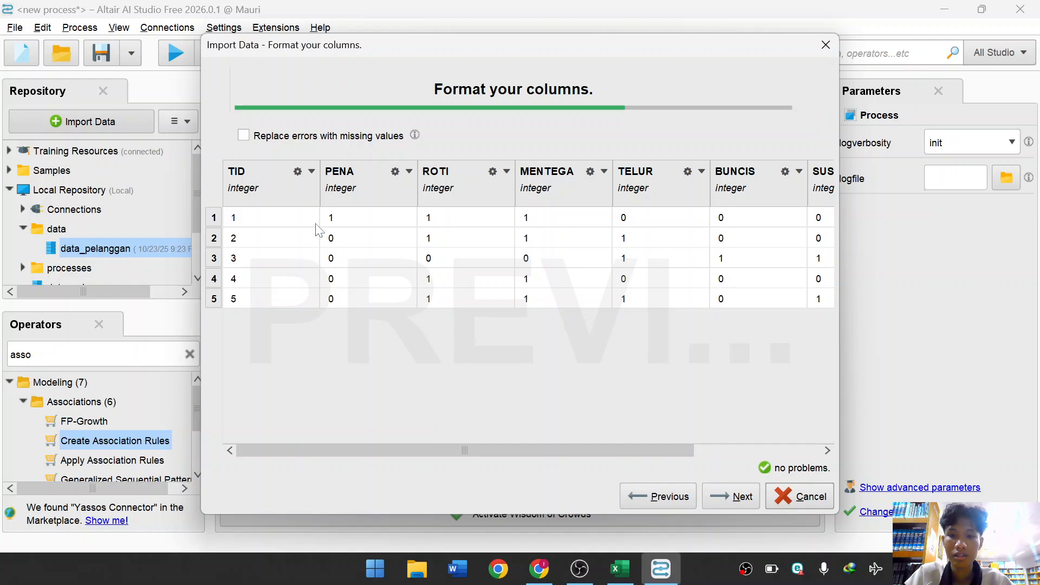
Try the real and binominal types on the TID column and set it back to integer.
click(312, 170)
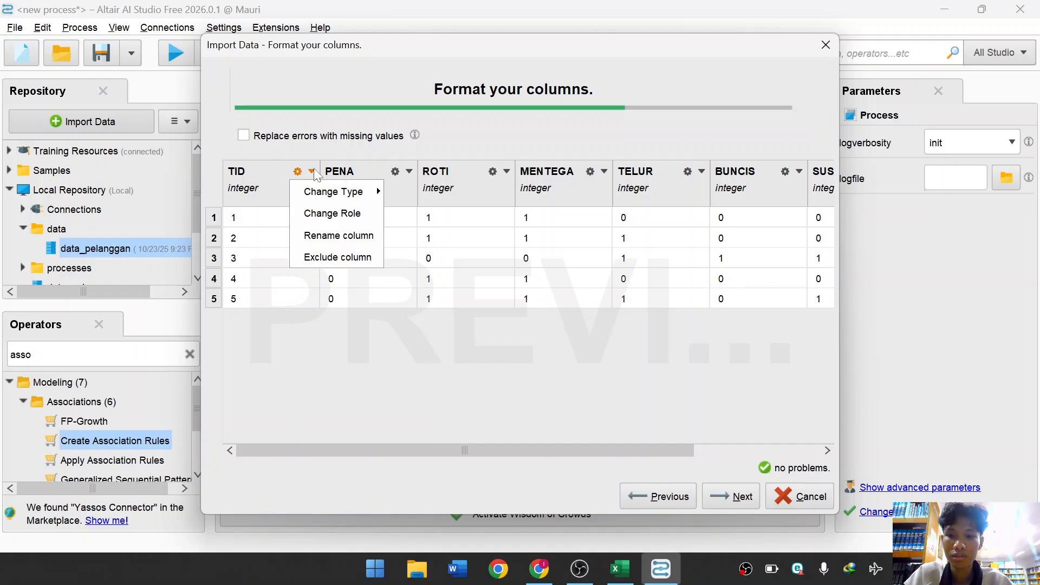
mouse_move(352, 192)
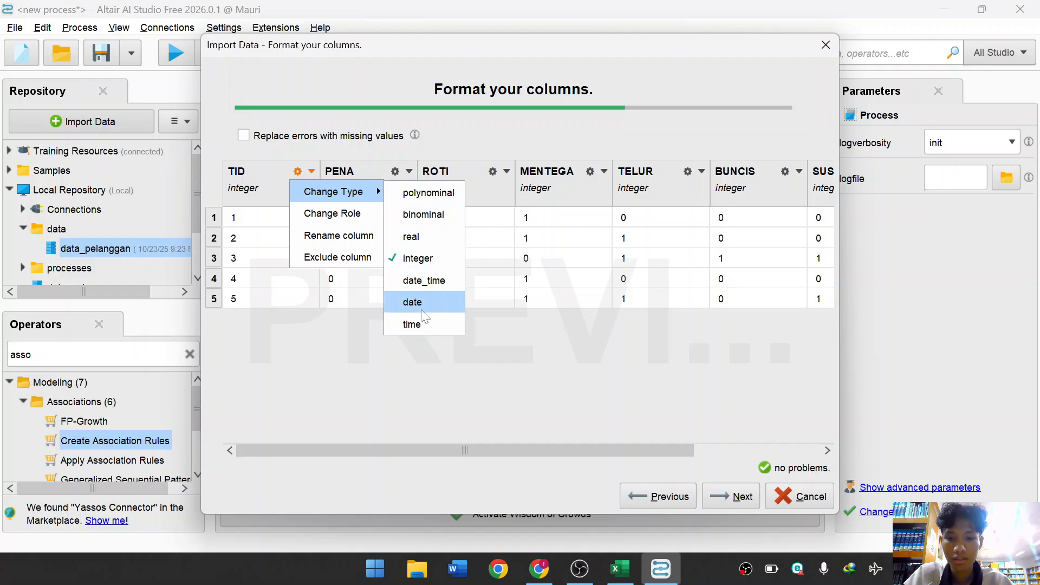
click(438, 238)
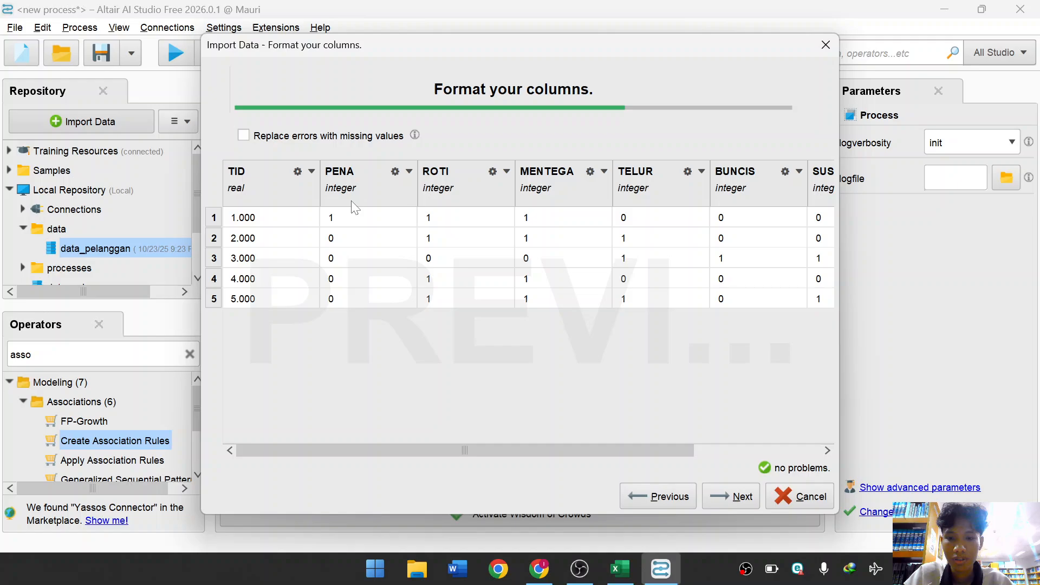
click(313, 171)
mouse_move(379, 193)
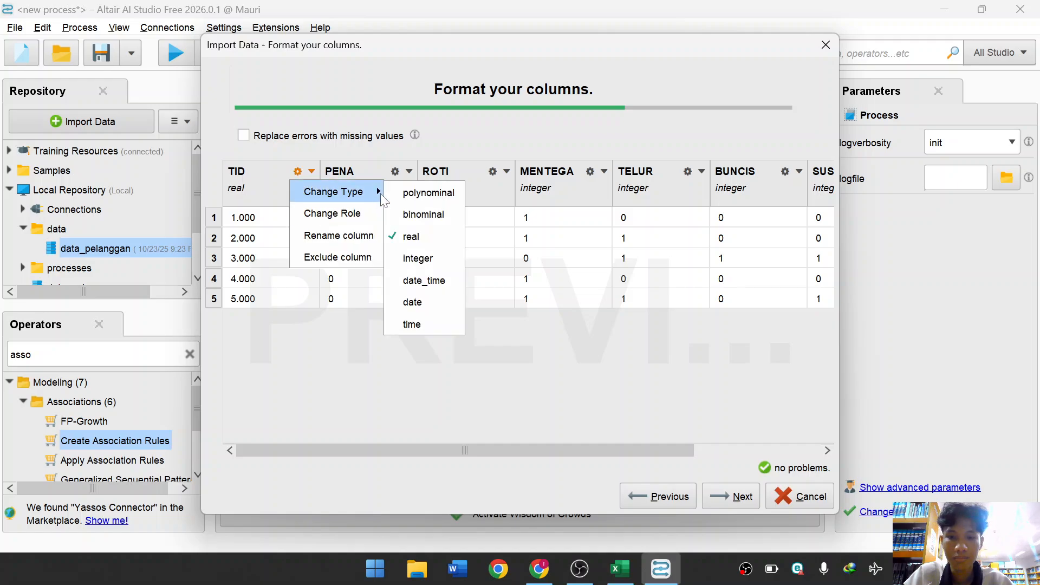
click(448, 216)
click(314, 172)
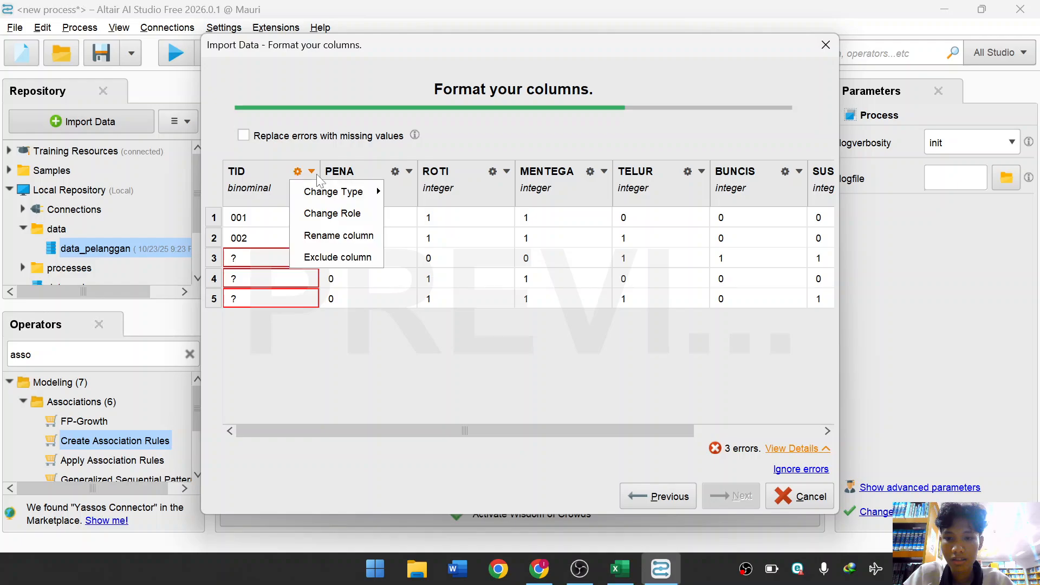
mouse_move(382, 197)
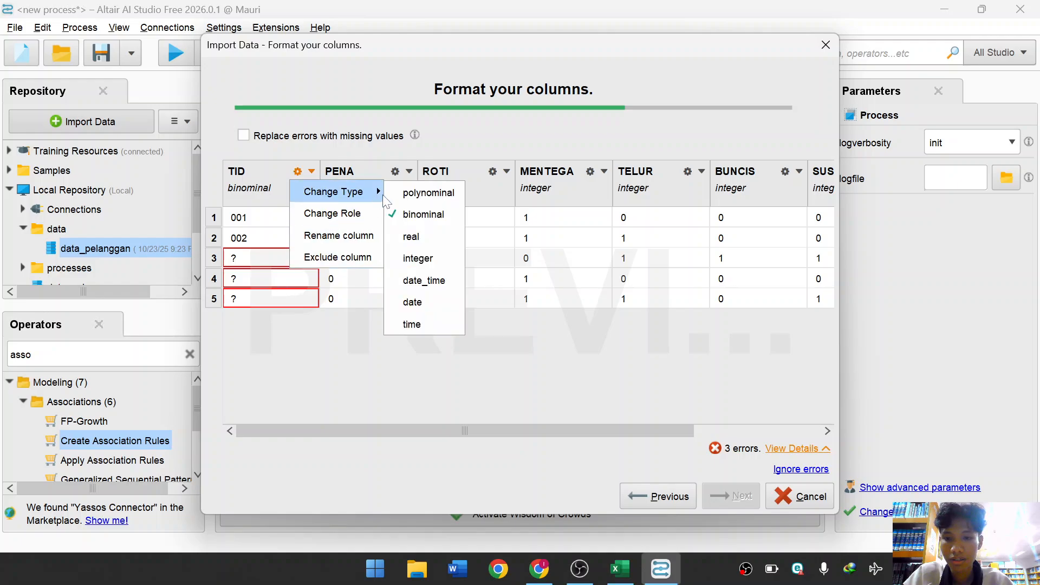
click(418, 259)
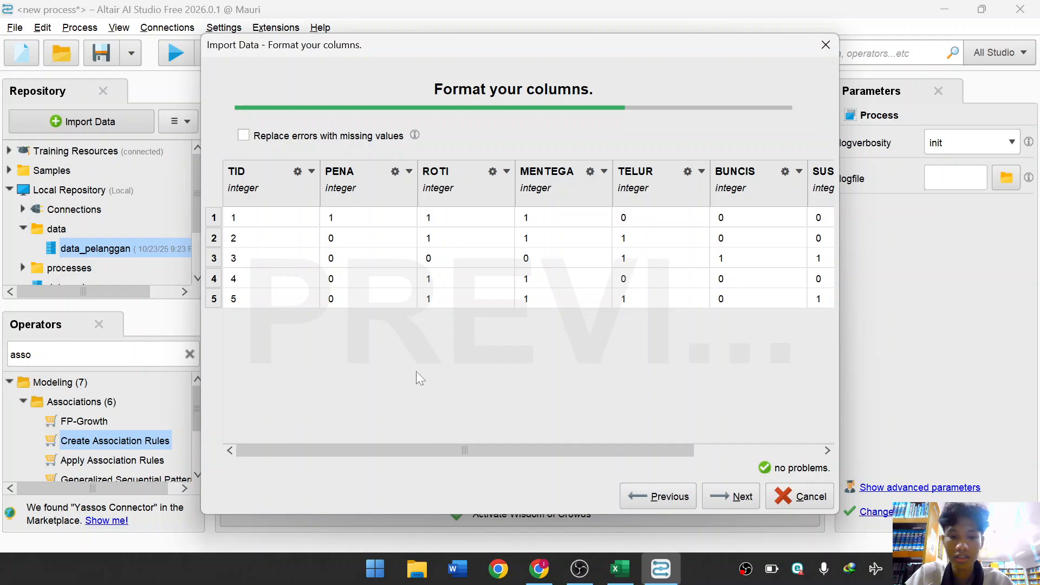
Change the TID column's type to polynominal after looking across the columns through KECAP.
scroll(571, 430, right, 1)
scroll(542, 390, right, 1)
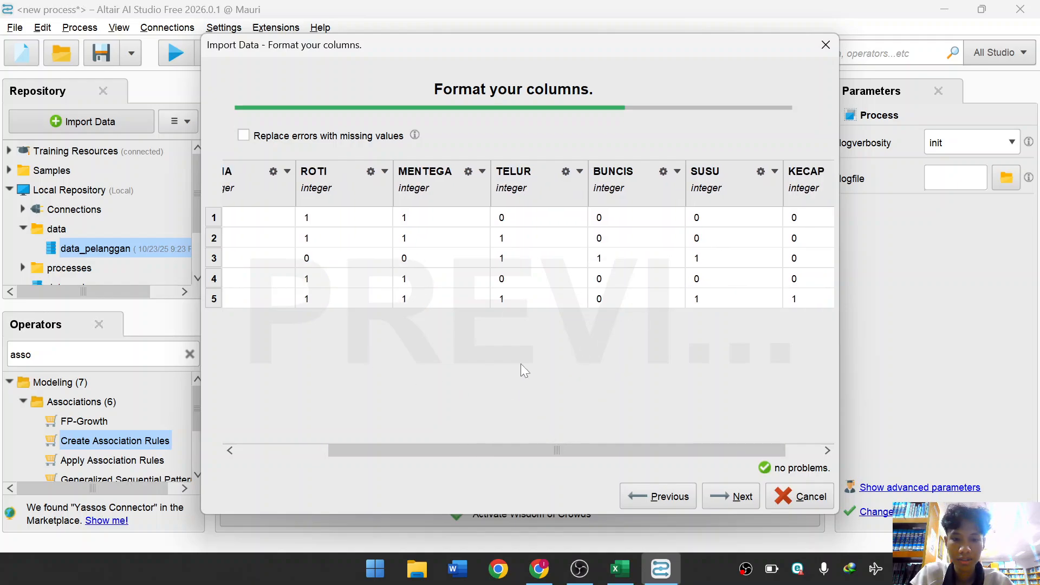
scroll(522, 361, left, 3)
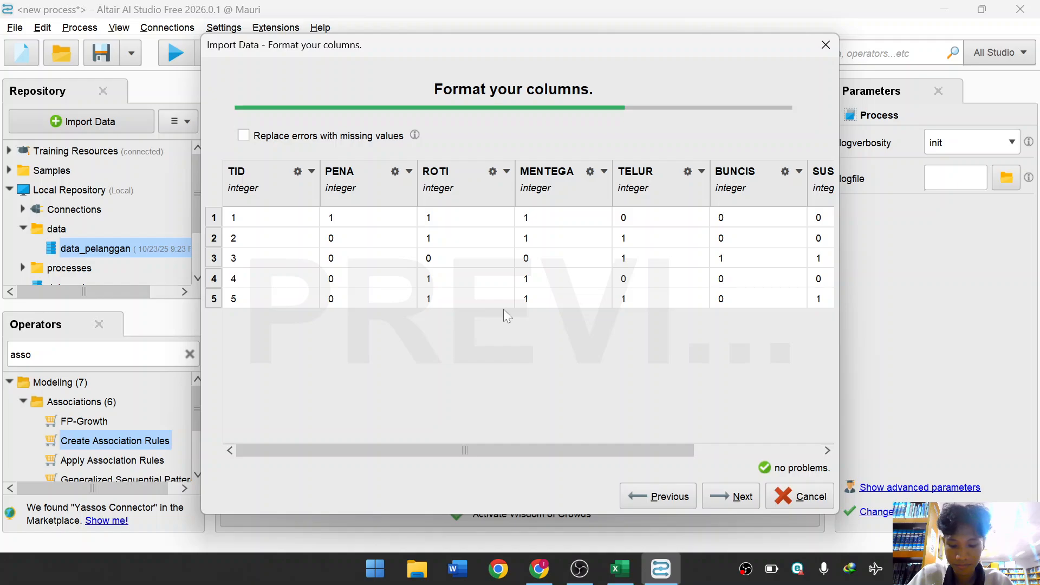
click(311, 172)
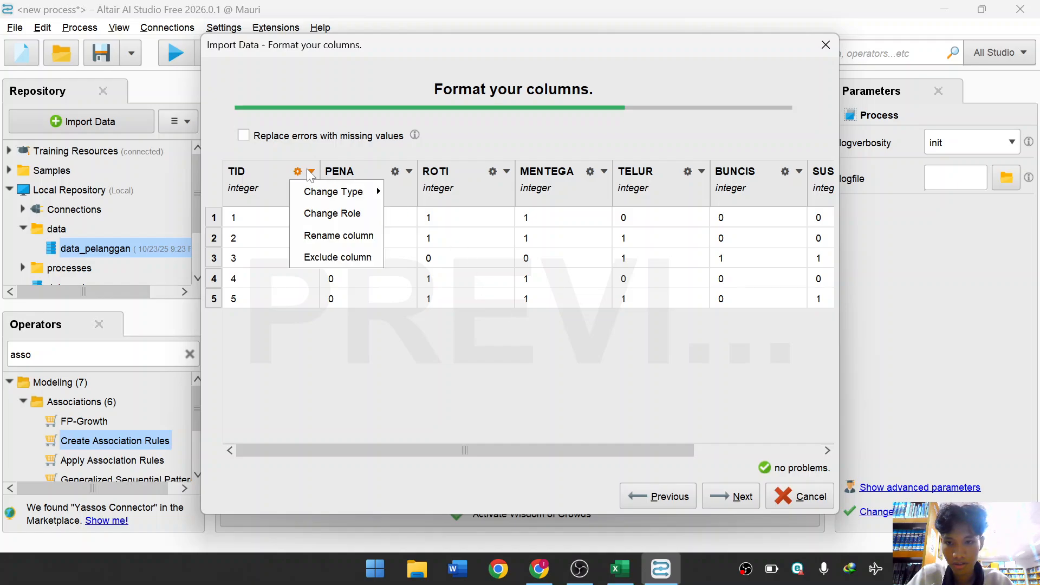
mouse_move(385, 199)
click(429, 193)
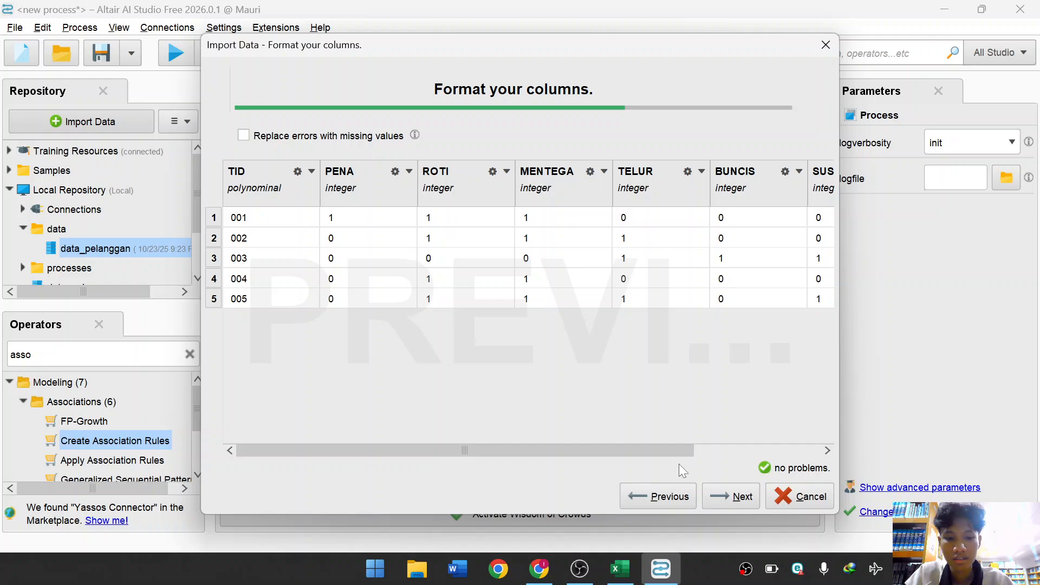
Finish the import by storing the table as TransaksiMakanan in the Local Repository's data folder, and look over the imported rows.
click(717, 500)
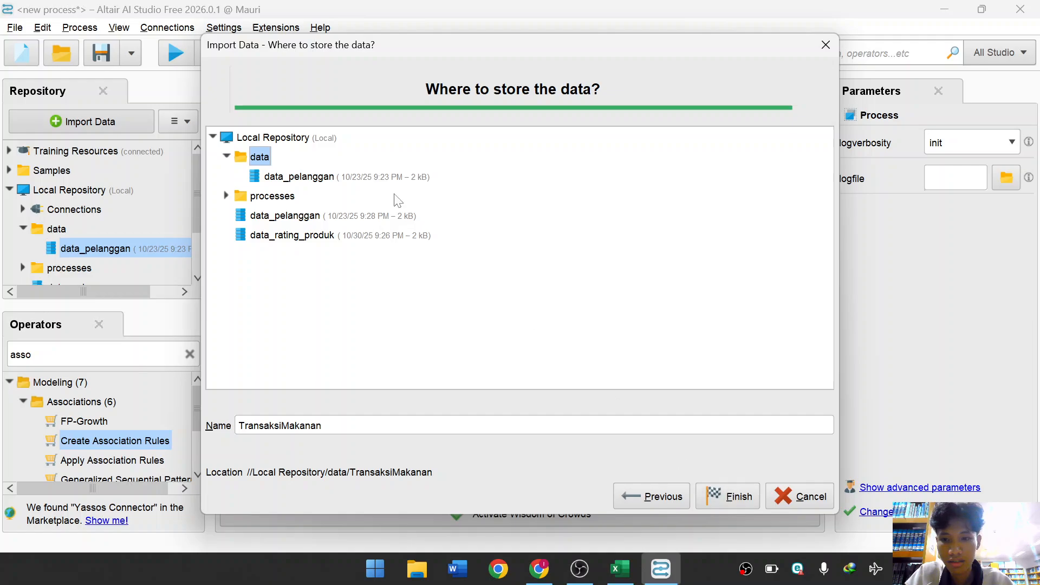
click(714, 502)
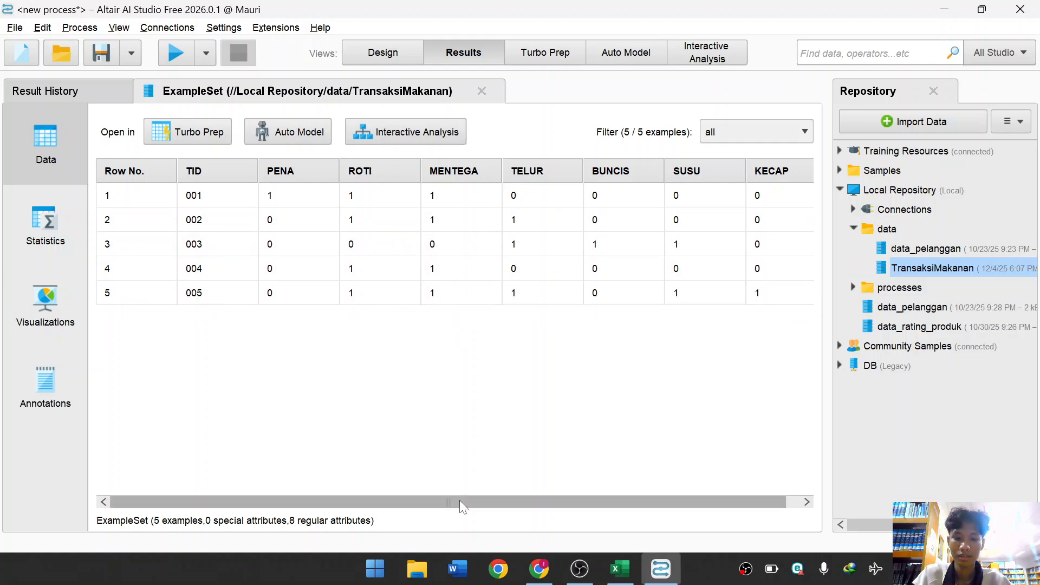
drag(459, 499, 576, 499)
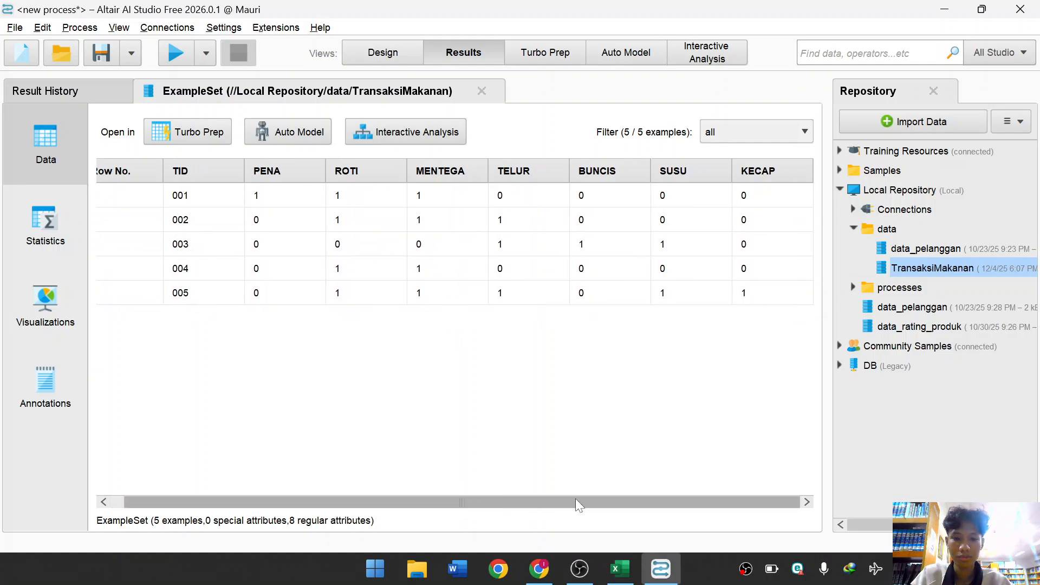
Add the stored TransaksiMakanan data set to the empty process and briefly recheck its table in the results.
click(400, 47)
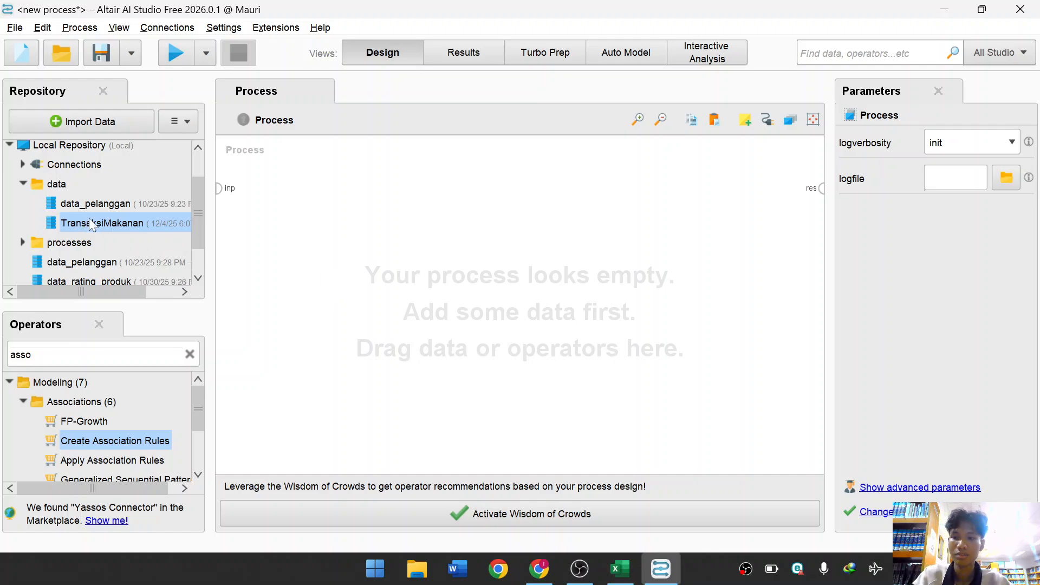
drag(116, 220, 385, 280)
click(461, 269)
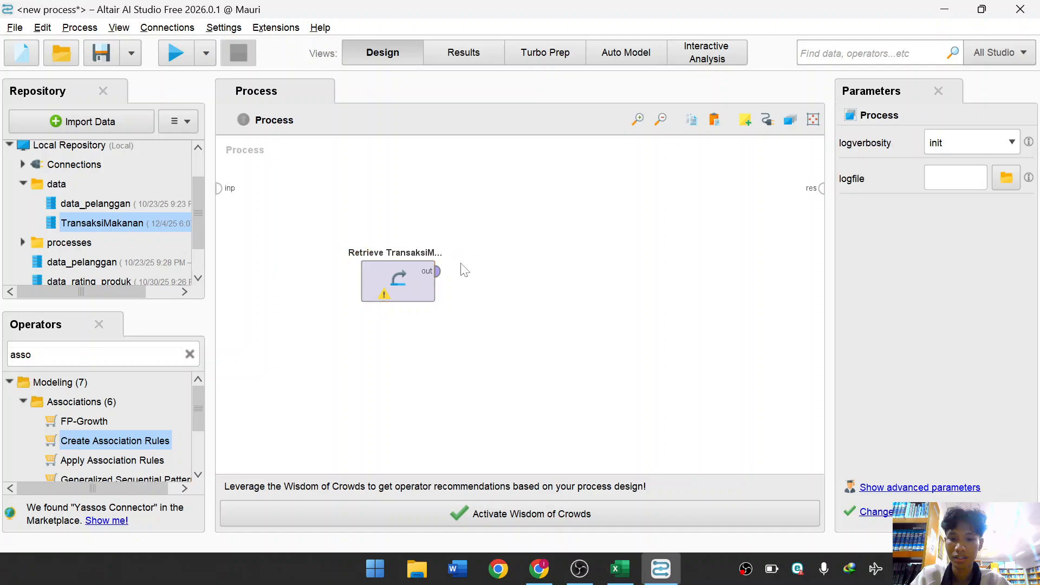
click(386, 278)
click(462, 57)
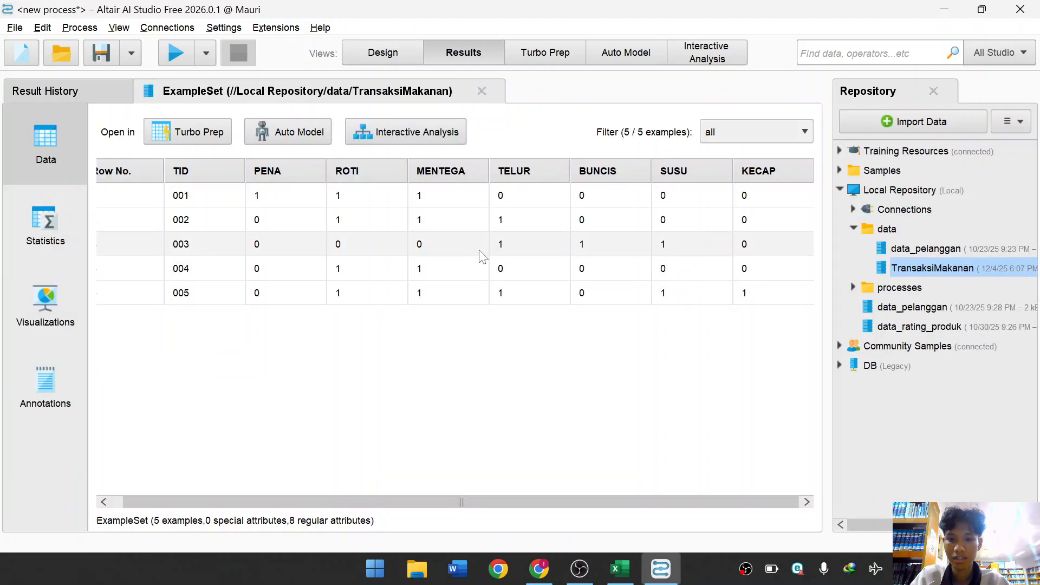
click(400, 56)
click(266, 404)
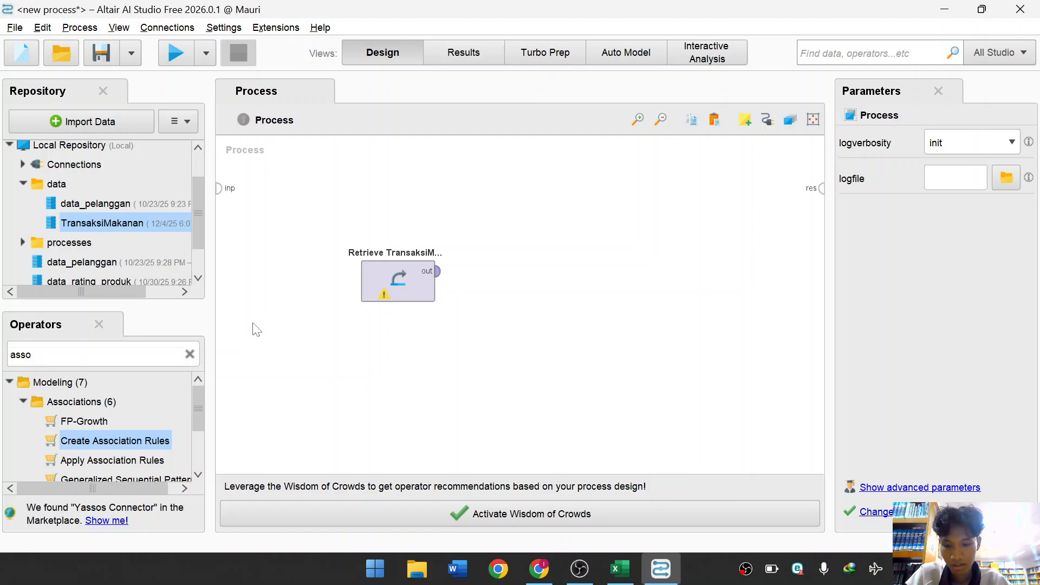
Find the Numerical to Binominal operator, place it after Retrieve TransaksiMakanan, and connect the retrieved data to its example set input.
click(191, 354)
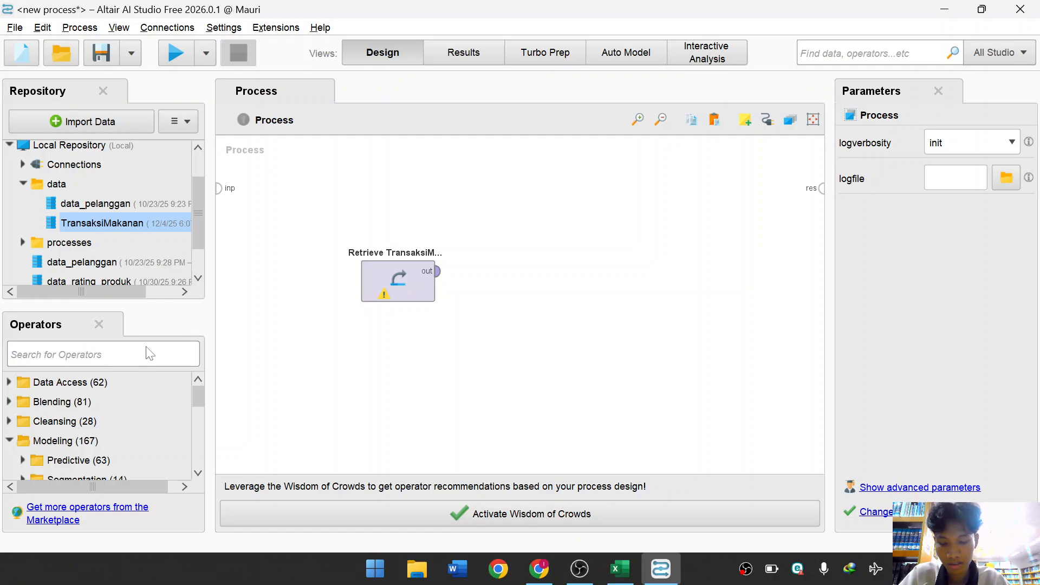
text(numerica)
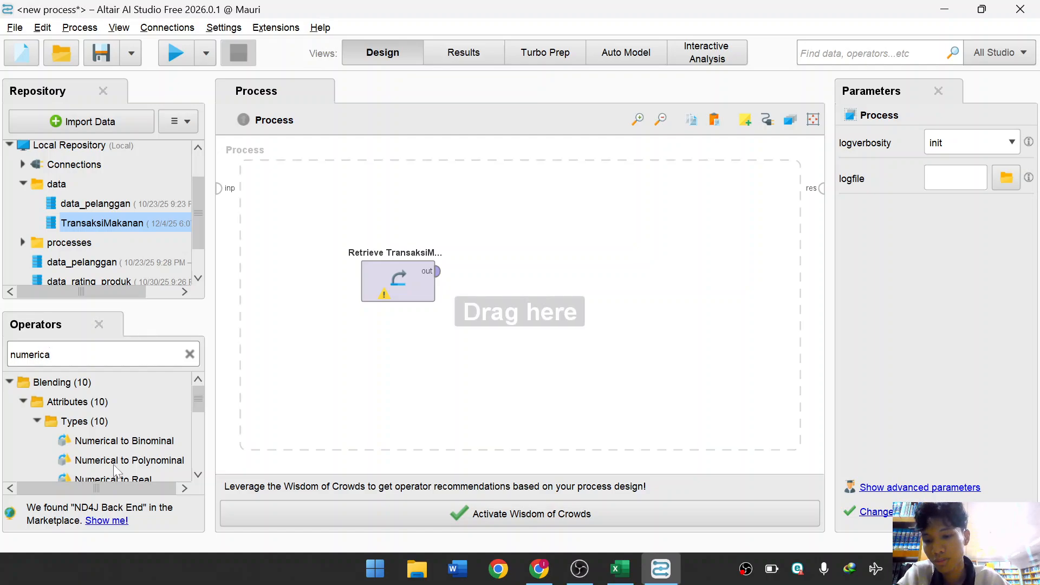
click(121, 442)
drag(124, 446, 507, 287)
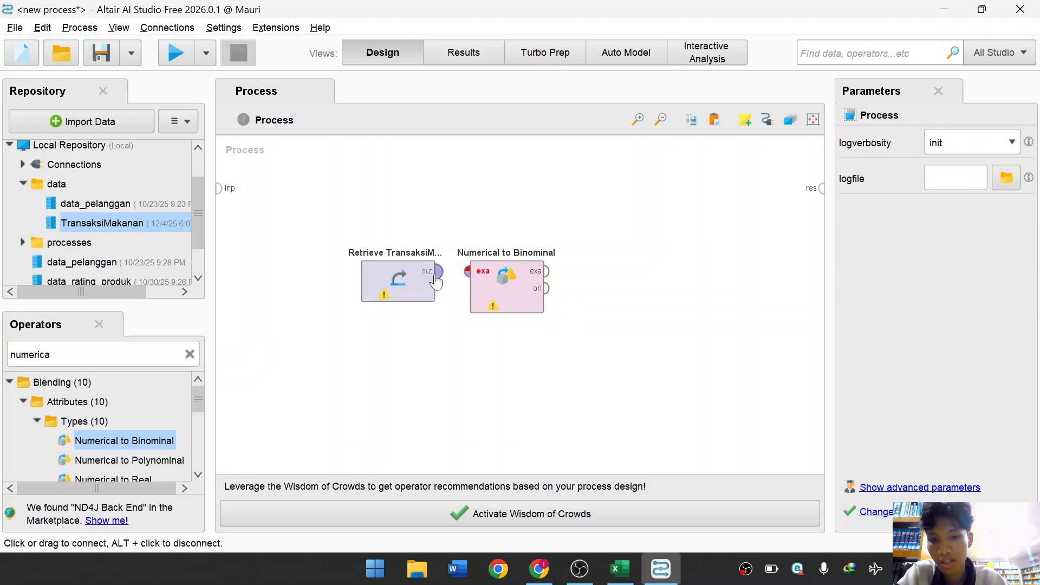
click(432, 271)
click(431, 271)
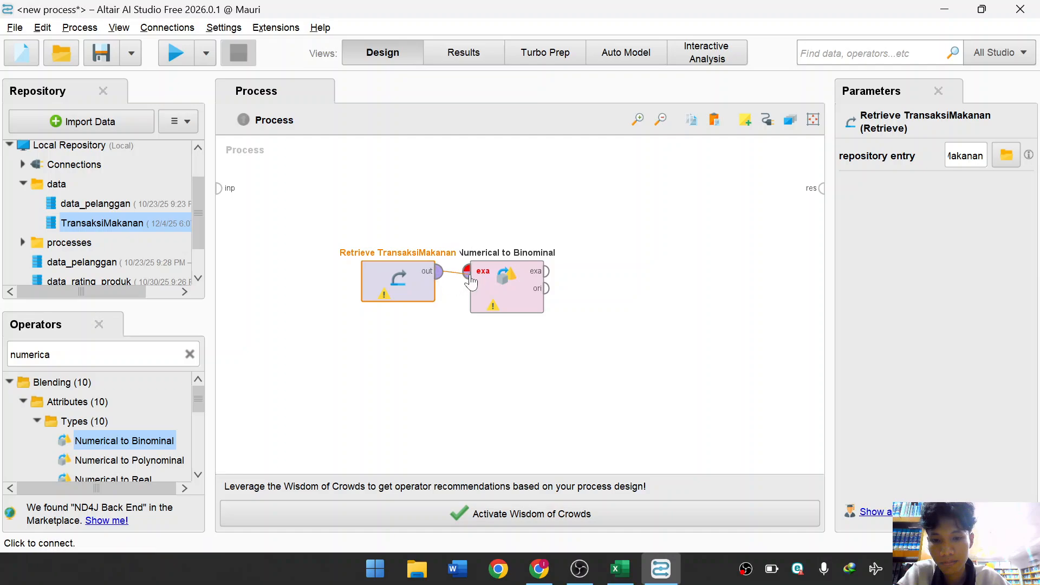
click(467, 271)
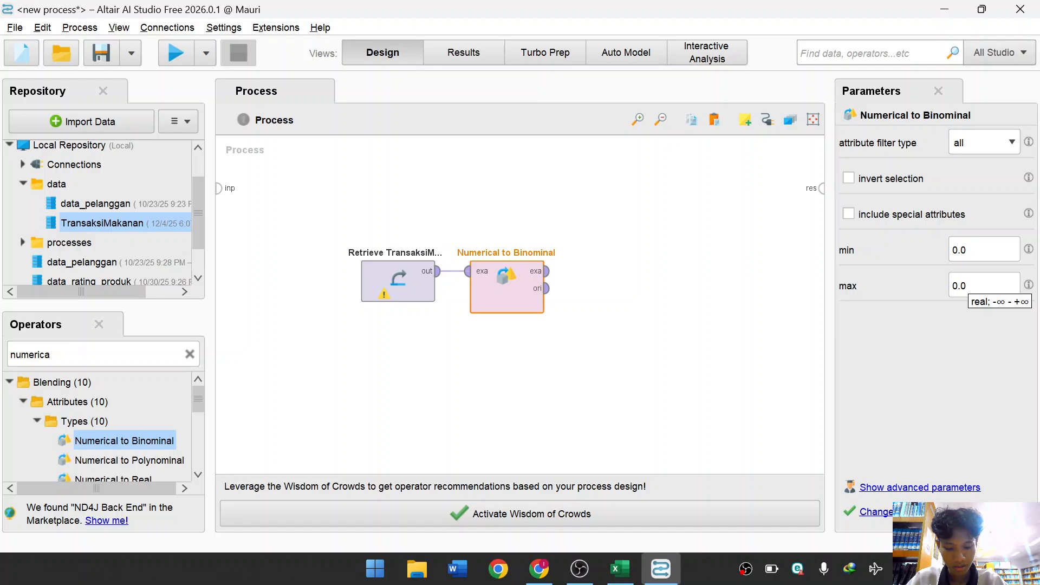
click(727, 313)
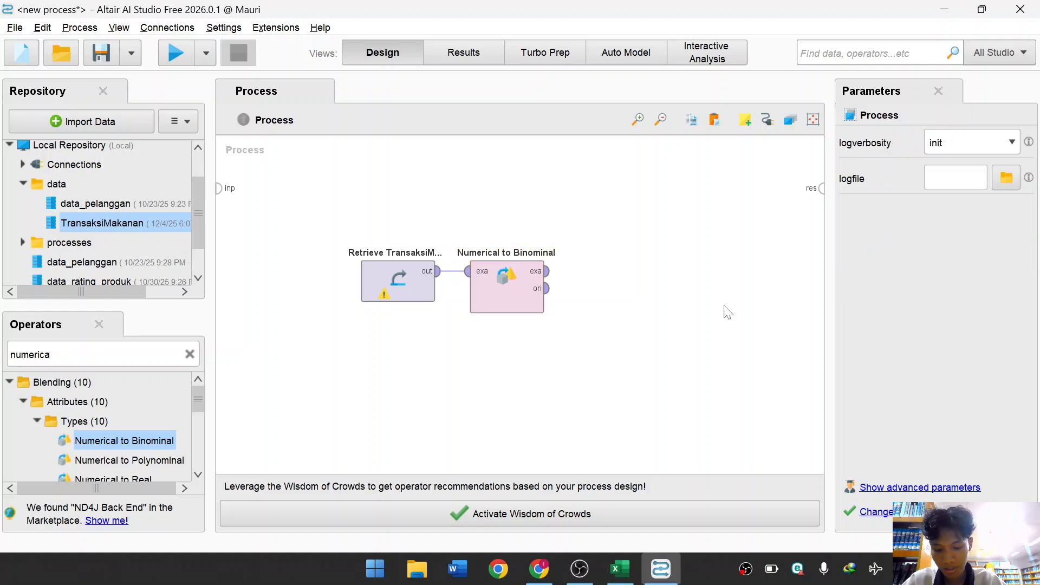
Find the association operators and place FP-Growth and Create Association Rules in a row after Numerical to Binominal.
key(ctrl+f)
key(BackSpace)
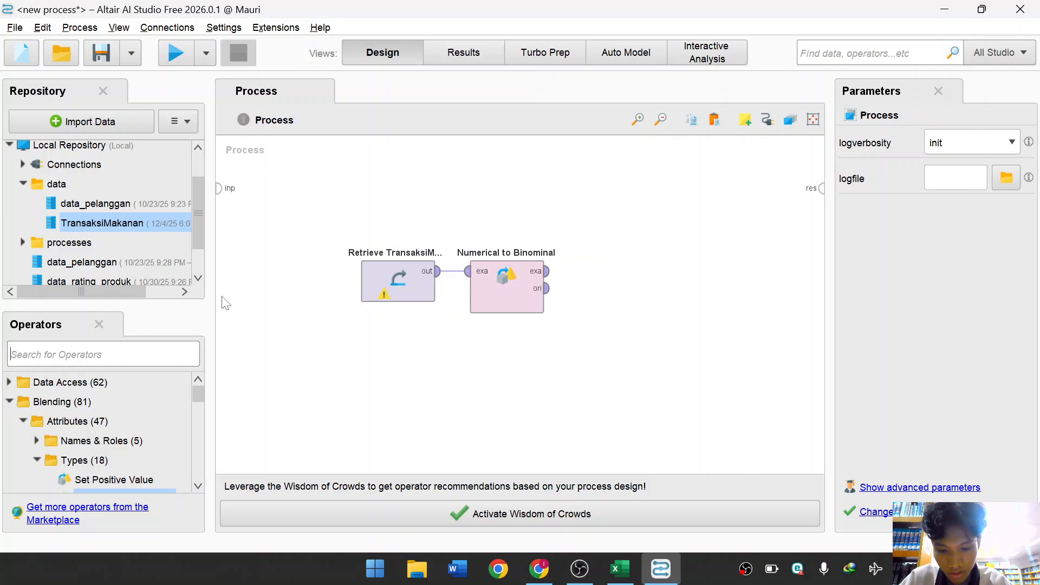
text(assos)
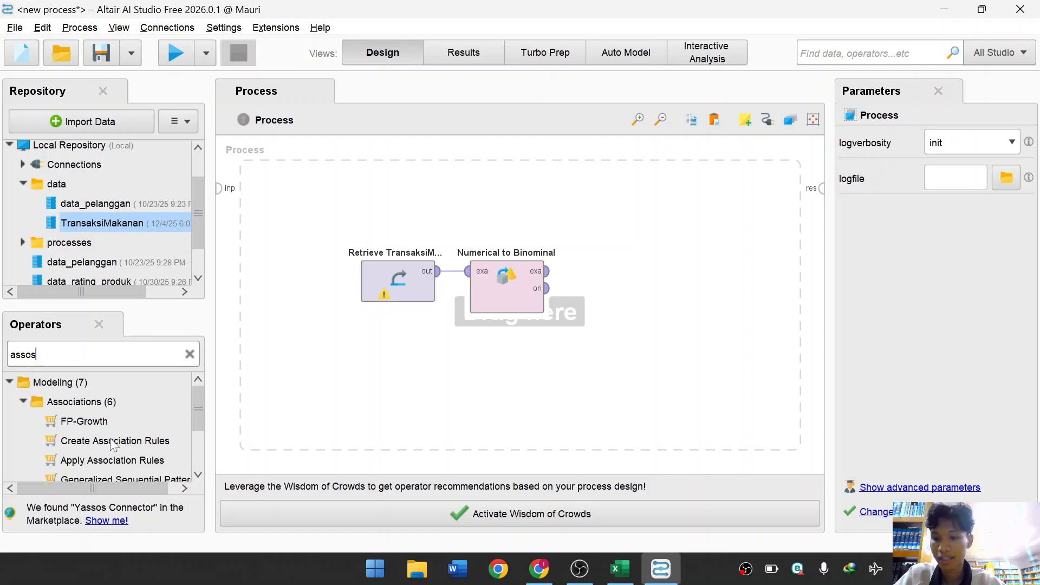
drag(98, 423, 608, 280)
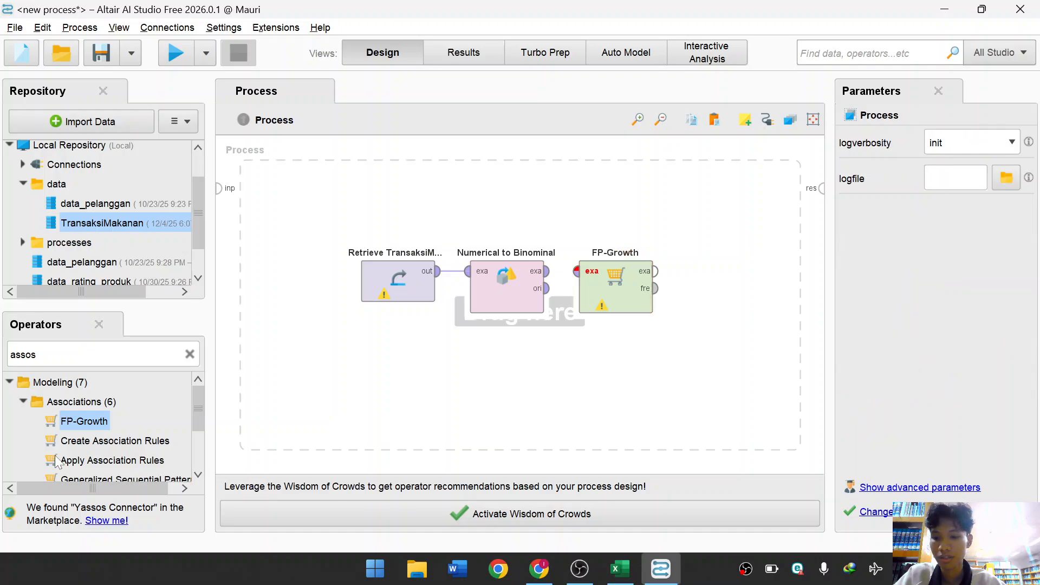
drag(108, 441, 725, 290)
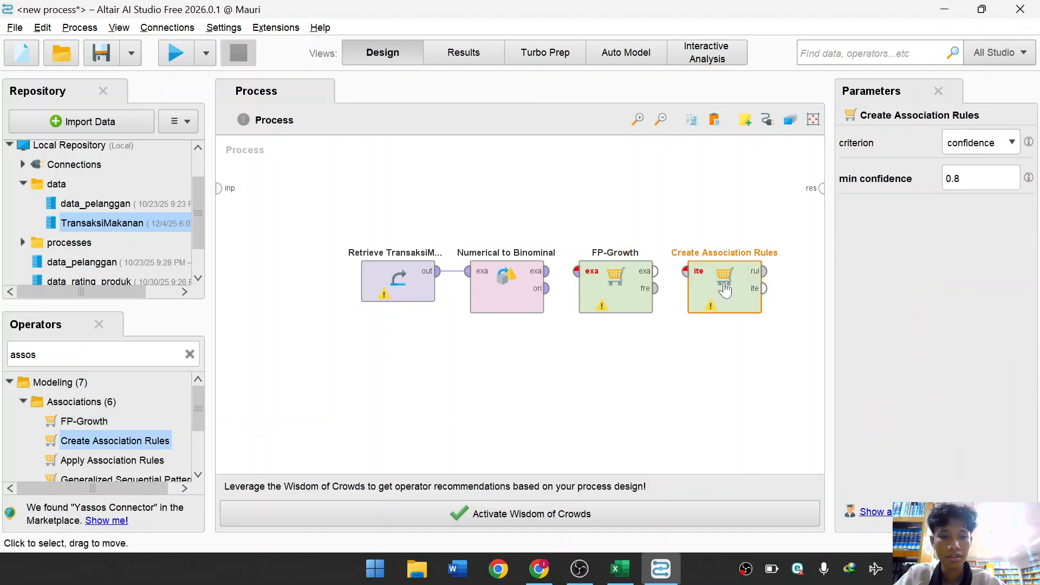
click(561, 420)
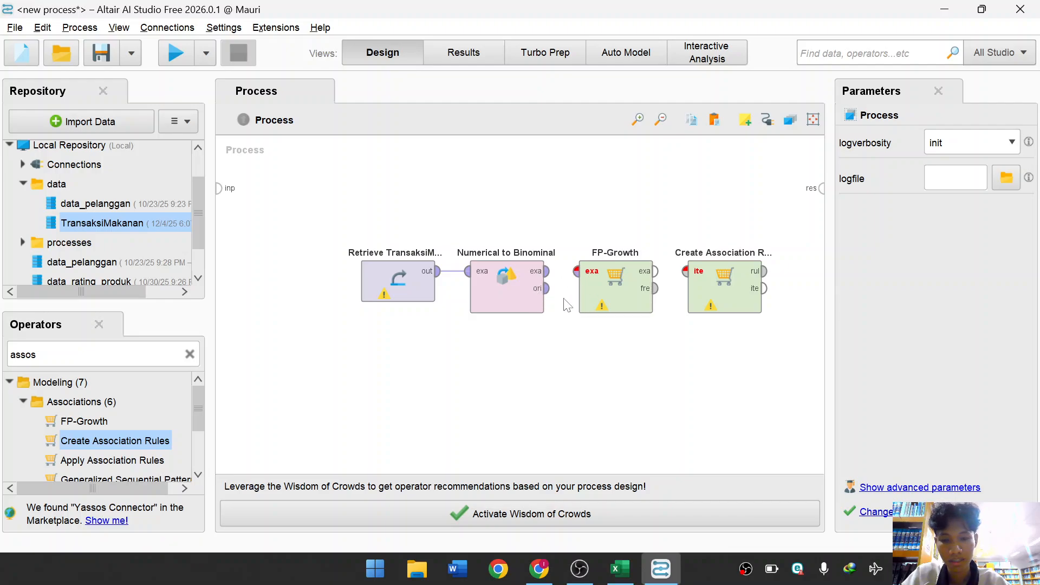
Connect the example set output of Numerical to Binominal to the input of FP-Growth.
click(546, 272)
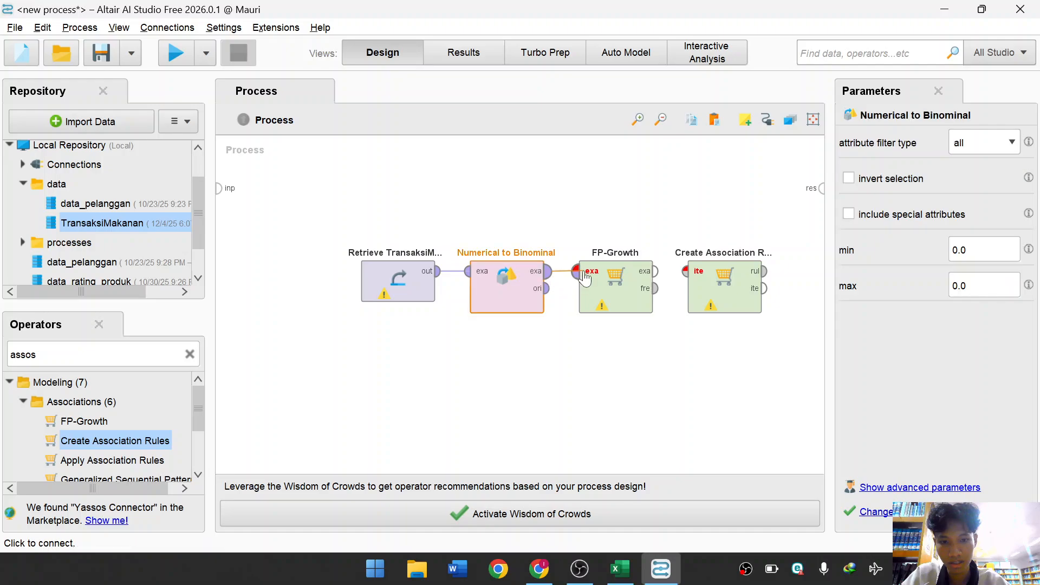
click(577, 272)
click(573, 357)
Set the min support of FP-Growth to 0.3.
click(605, 300)
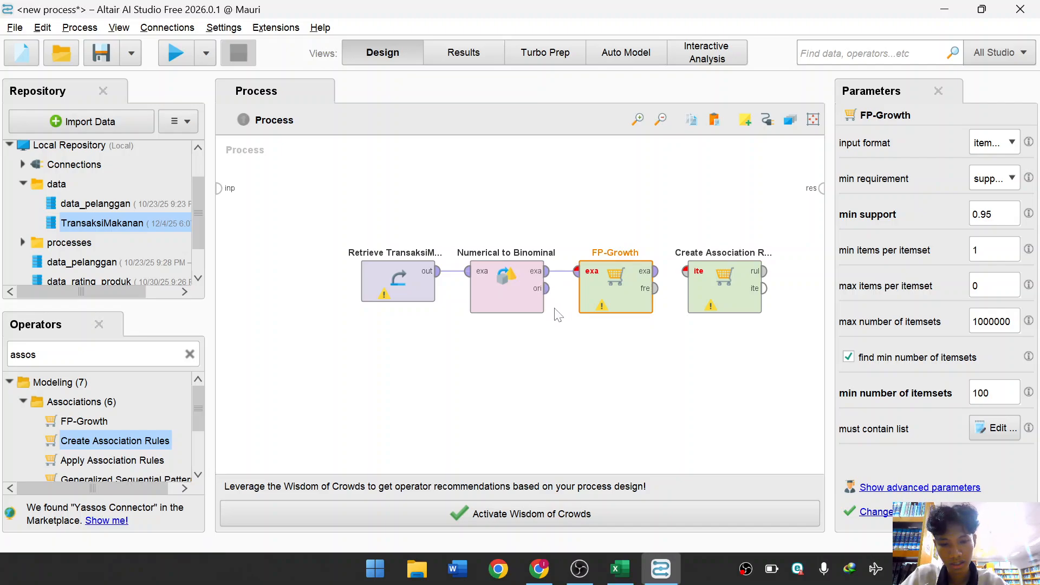
mouse_move(543, 291)
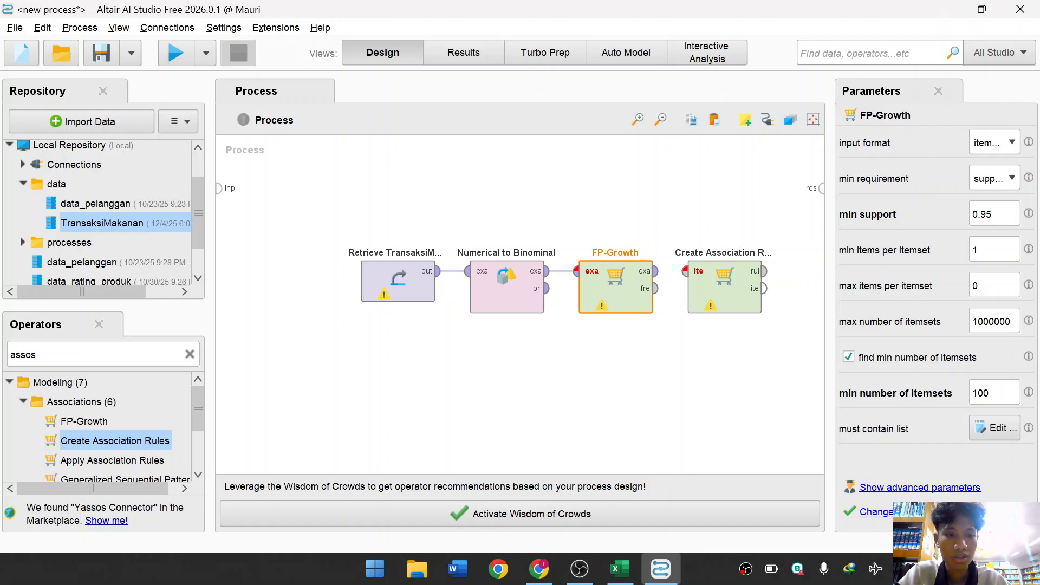
click(1000, 214)
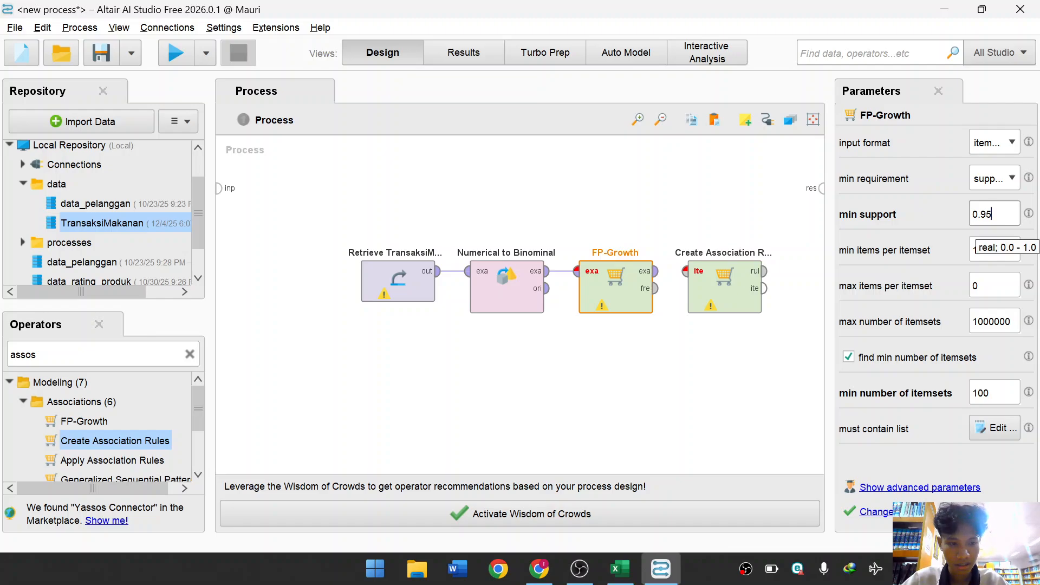
key(BackSpace)
key(BackSpace)
text(3)
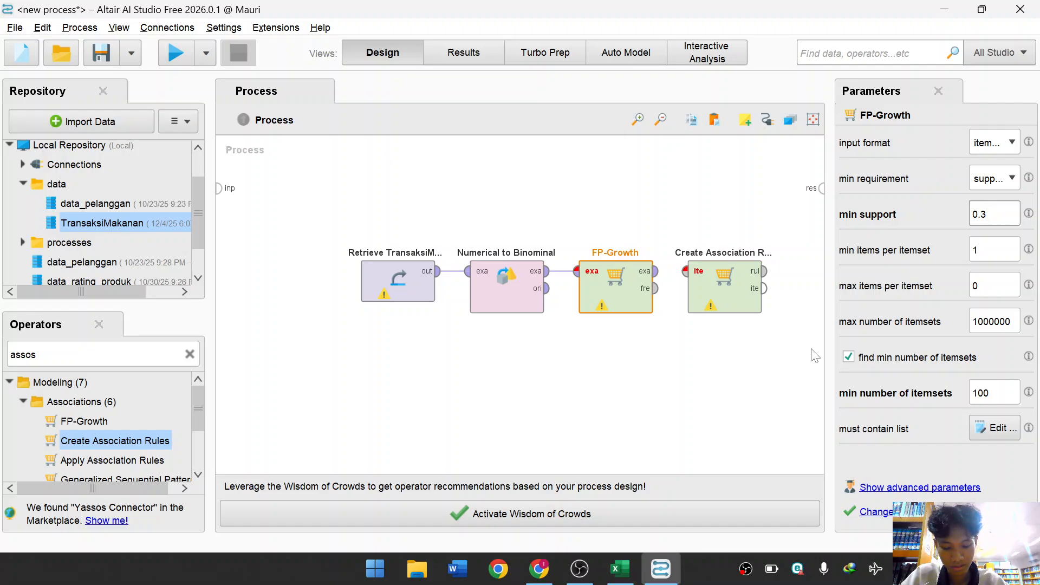
click(744, 378)
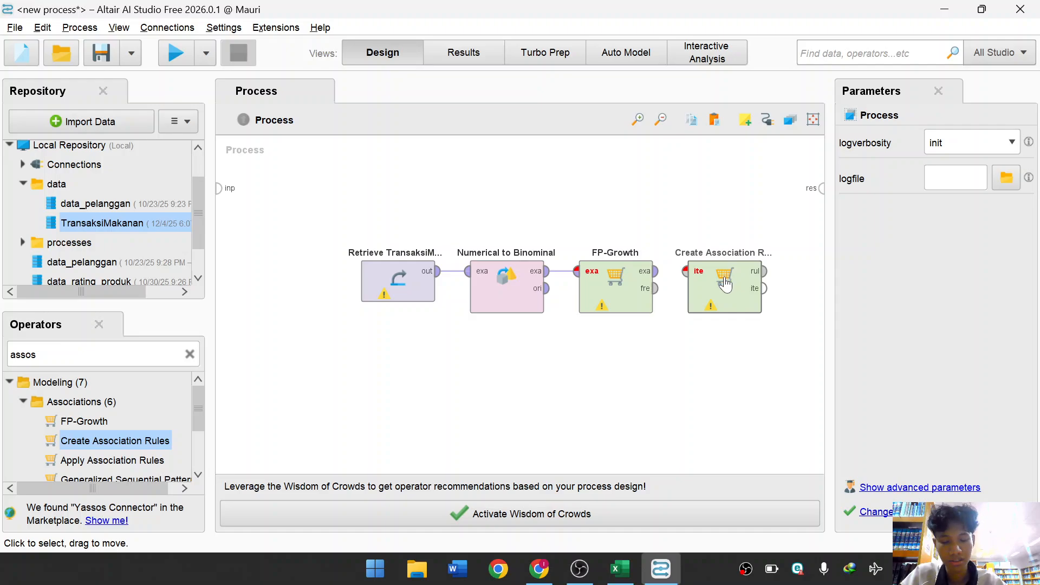
Connect the frequent sets output of FP-Growth to the item sets input of Create Association Rules.
click(658, 298)
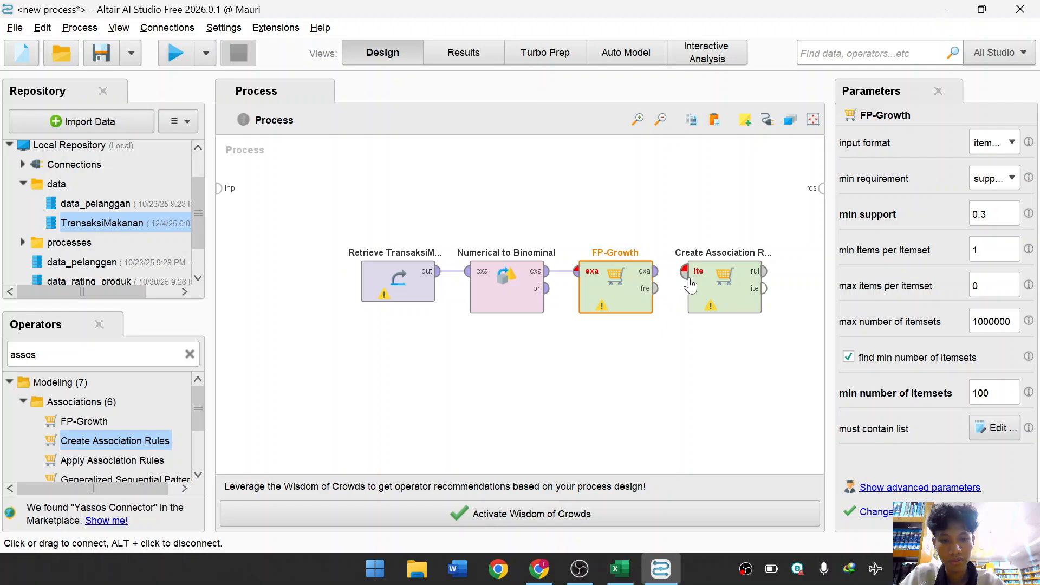
click(685, 271)
click(657, 288)
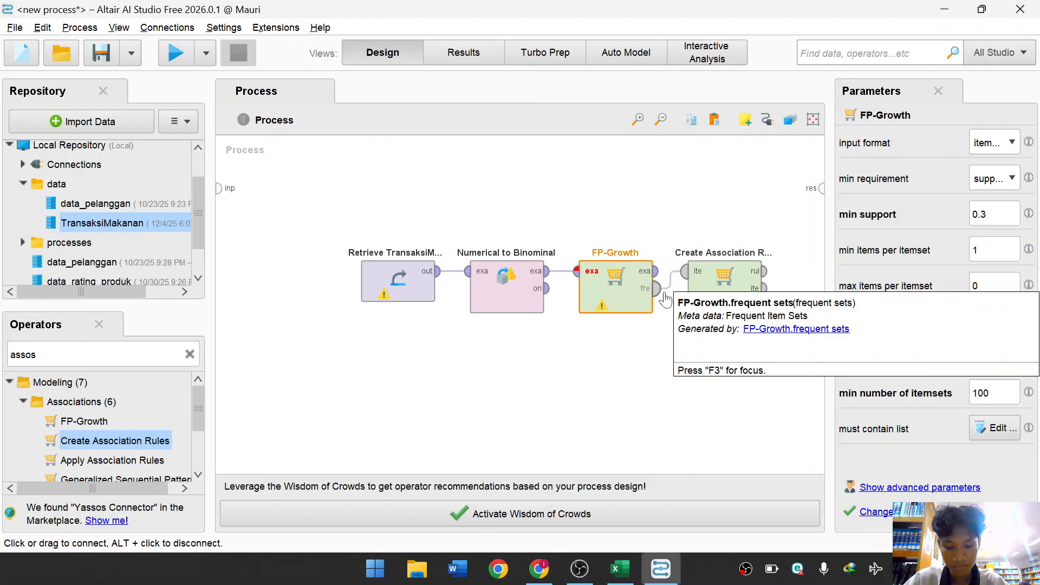
Set the min confidence of Create Association Rules to 0.5.
click(736, 306)
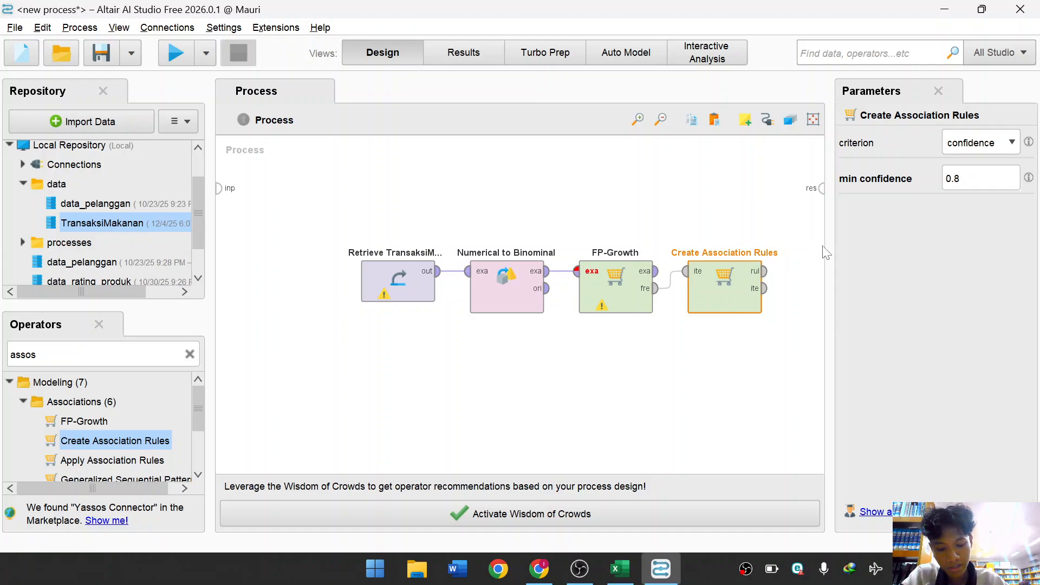
click(959, 178)
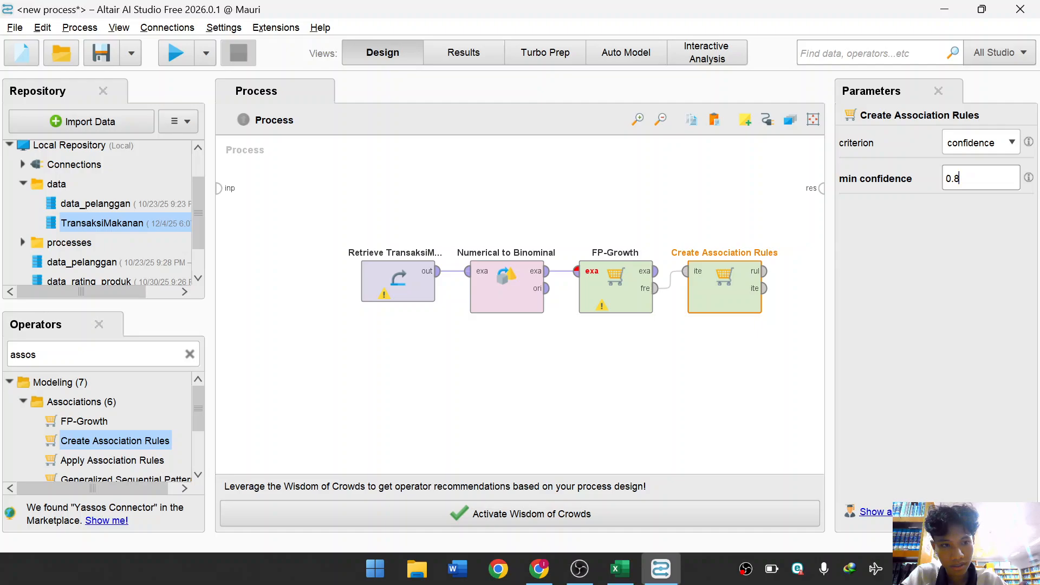
key(BackSpace)
text(5)
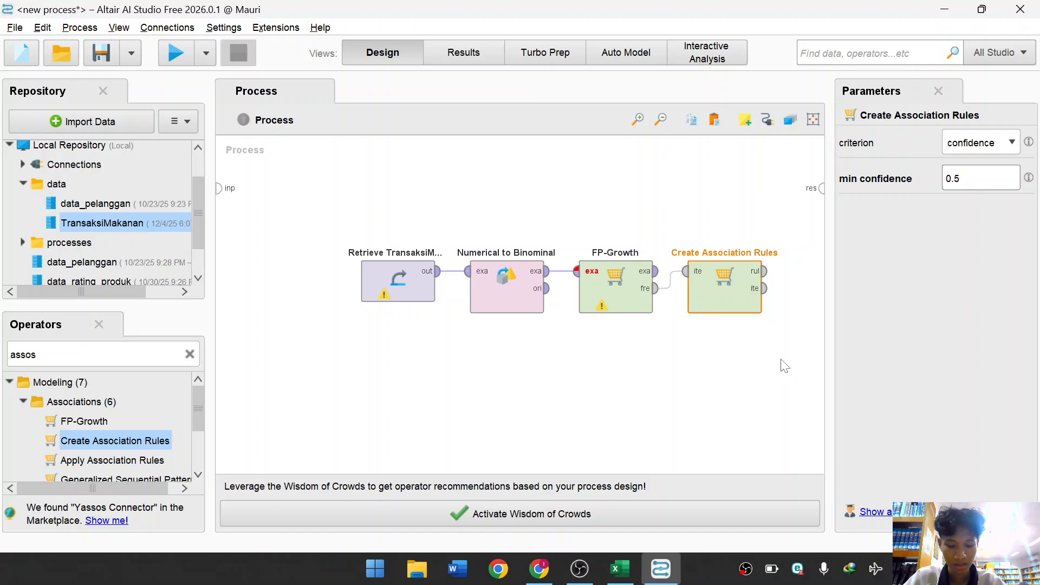
click(740, 369)
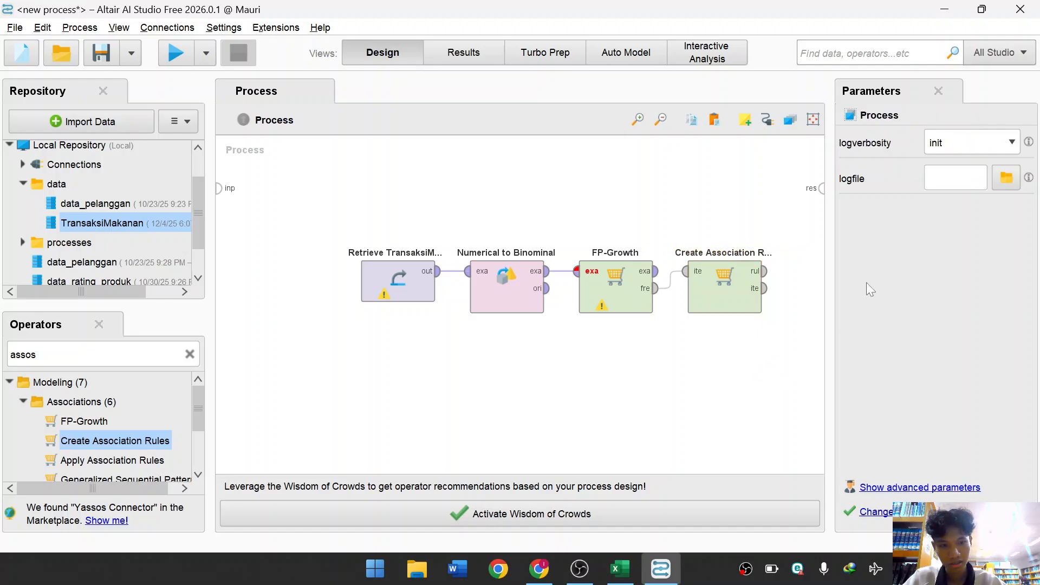
Connect the rules output of Create Association Rules to the first result port of the process.
click(765, 271)
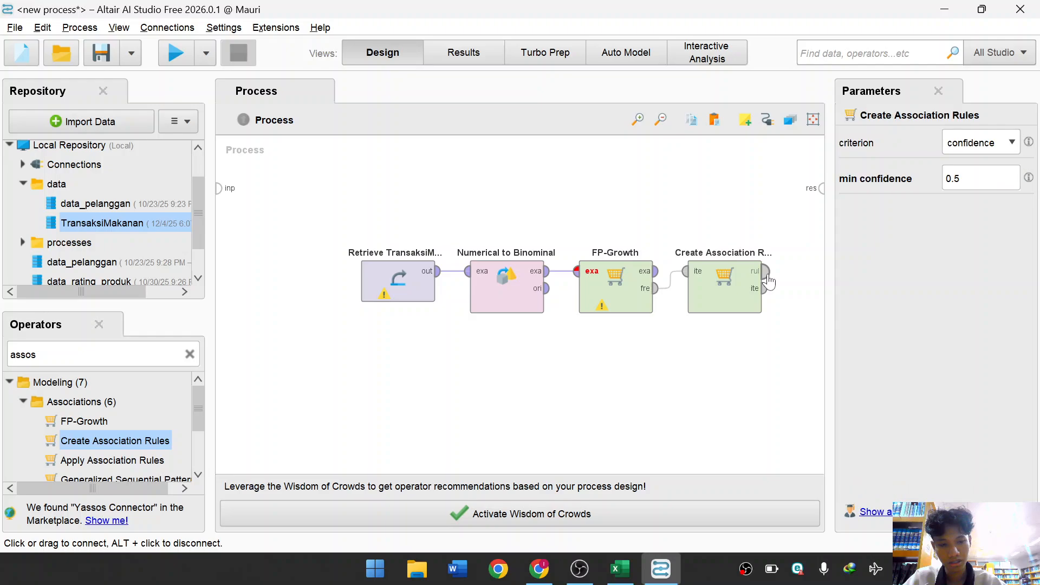
right_click(821, 193)
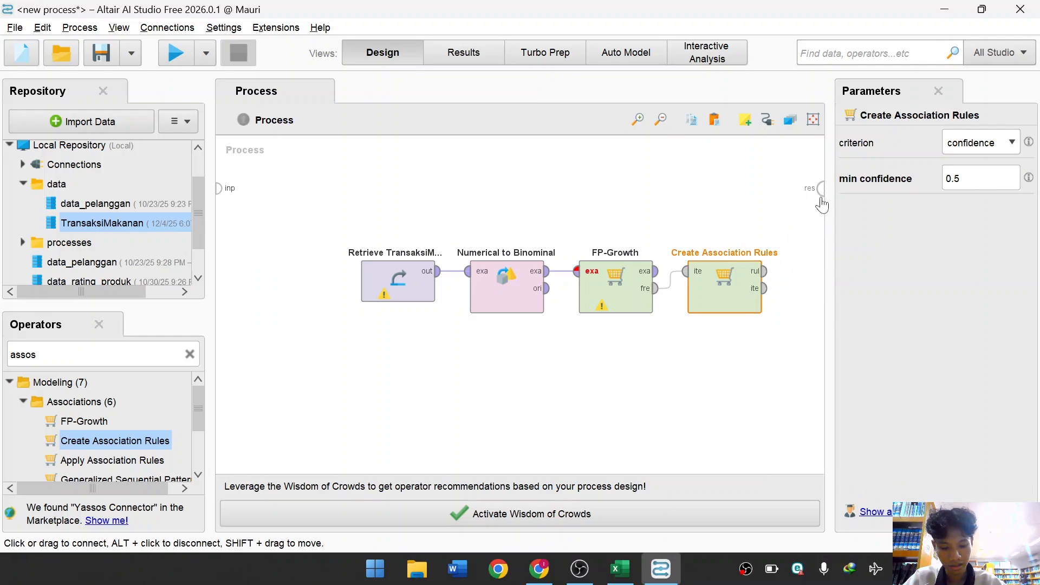
click(765, 271)
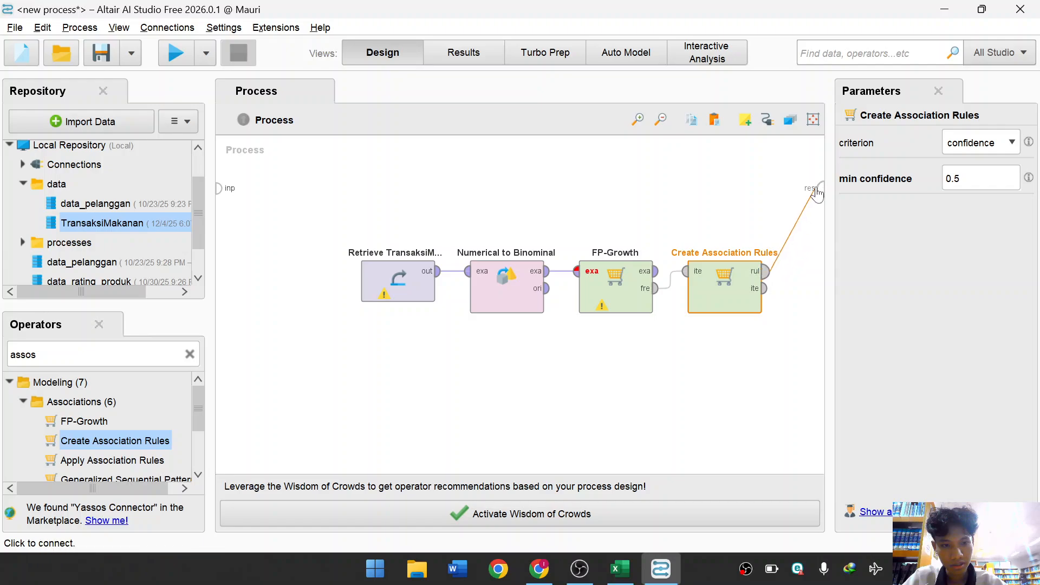
click(820, 188)
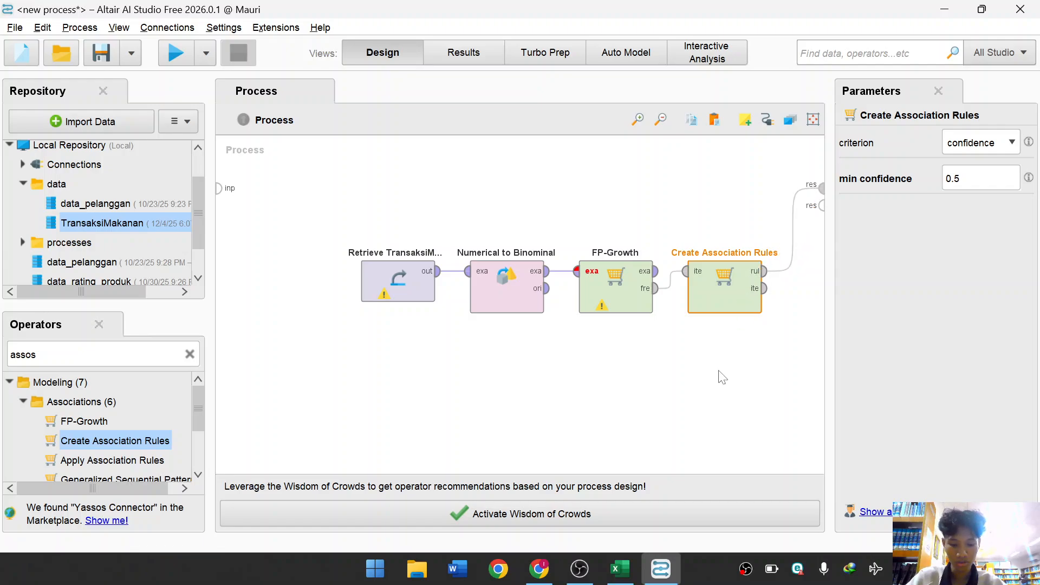
Run the process and examine the premises and conclusions of the association rules through the end of the table.
click(175, 52)
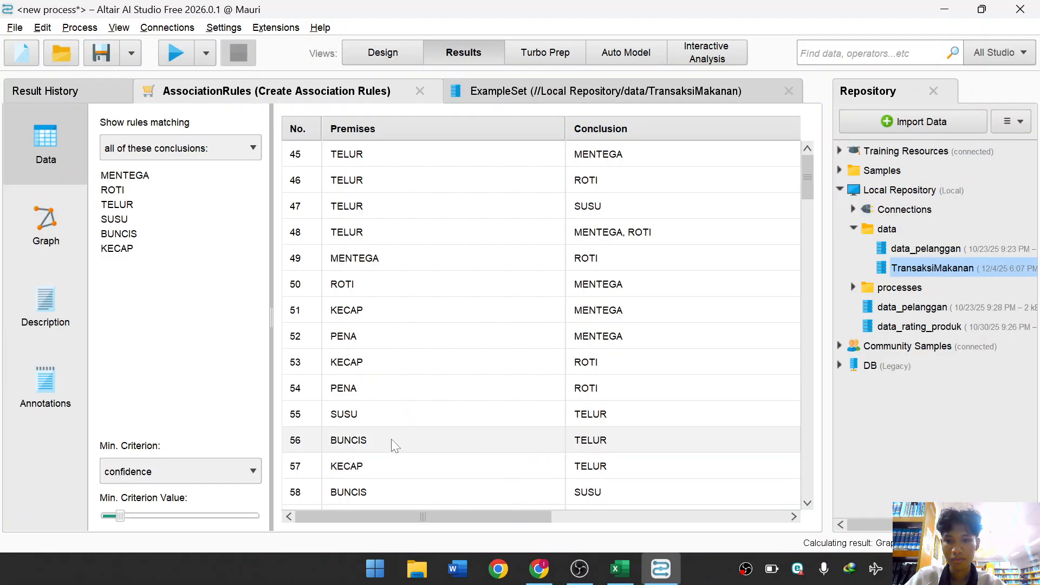
scroll(465, 354, down, 2)
scroll(465, 353, up, 3)
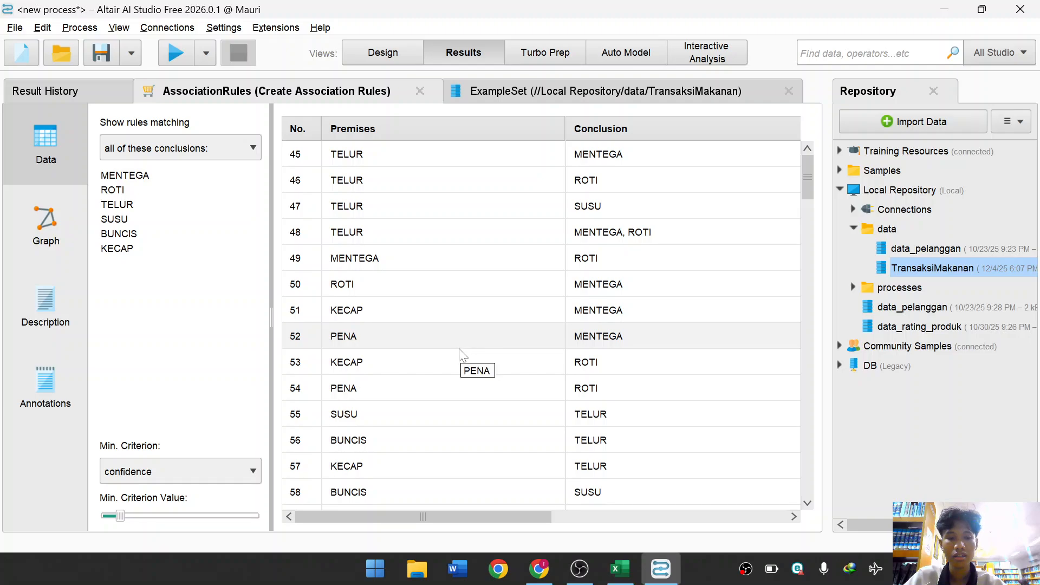
scroll(461, 353, down, 5)
scroll(462, 352, down, 4)
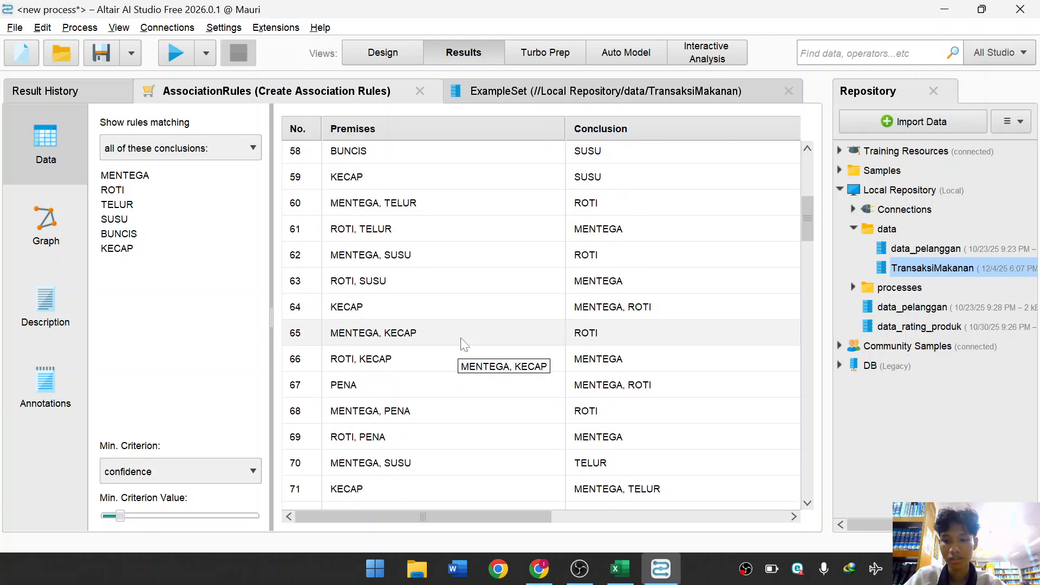
drag(805, 262, 815, 483)
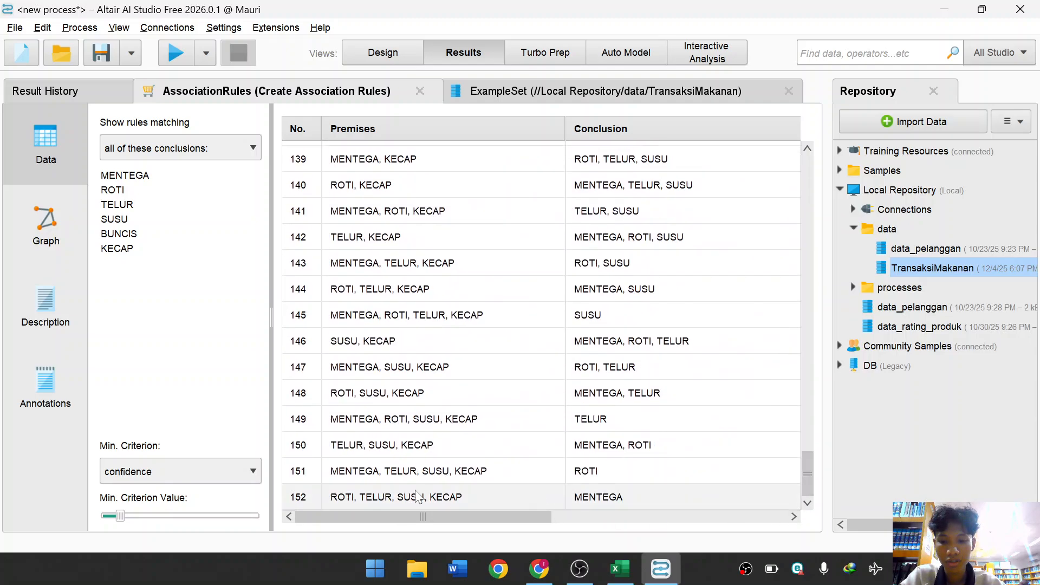
scroll(433, 412, up, 2)
scroll(433, 412, down, 2)
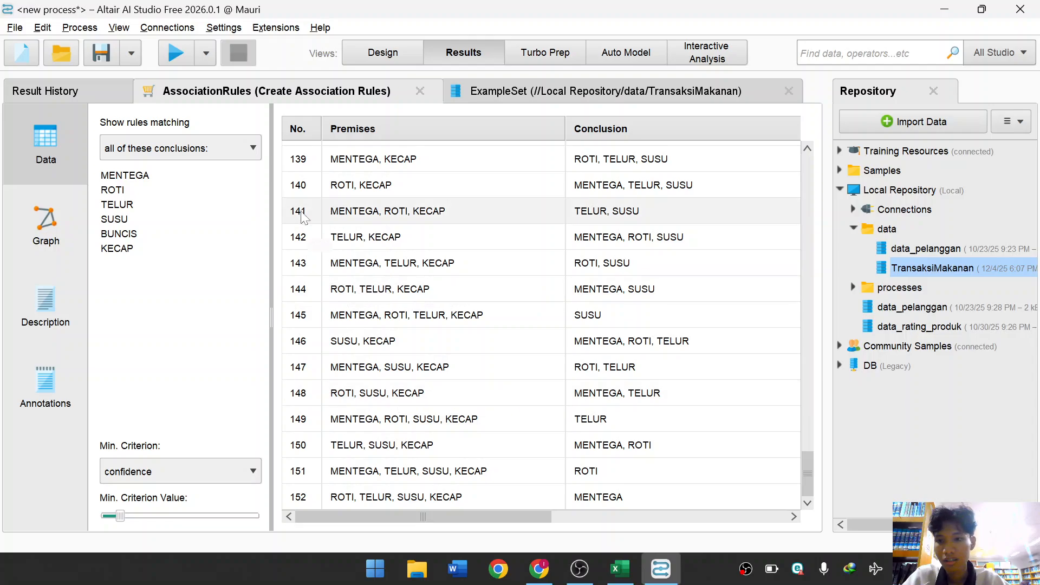
Return to the process design and set the min support of FP-Growth to 0.95.
click(398, 49)
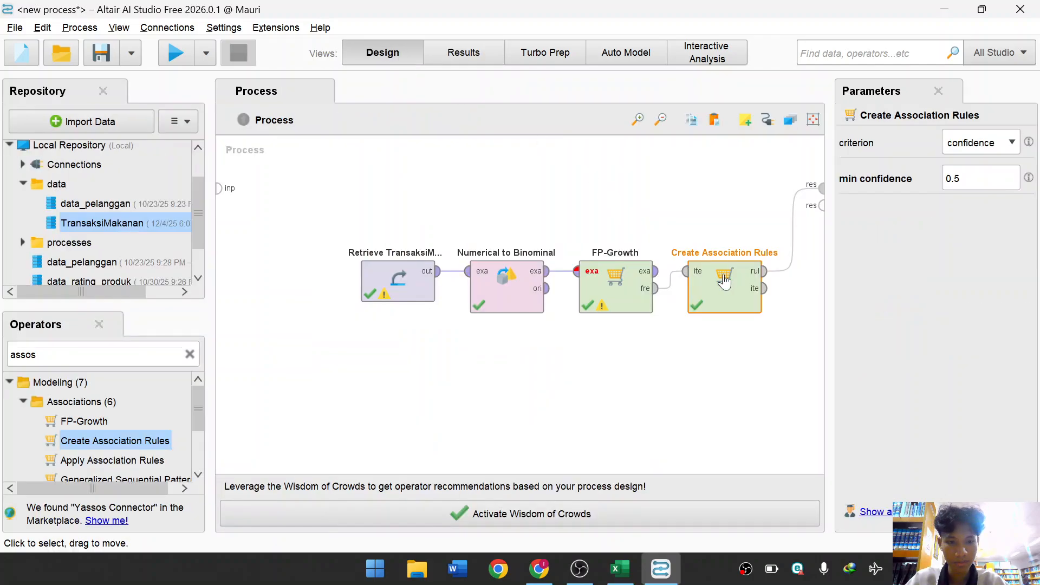
click(620, 287)
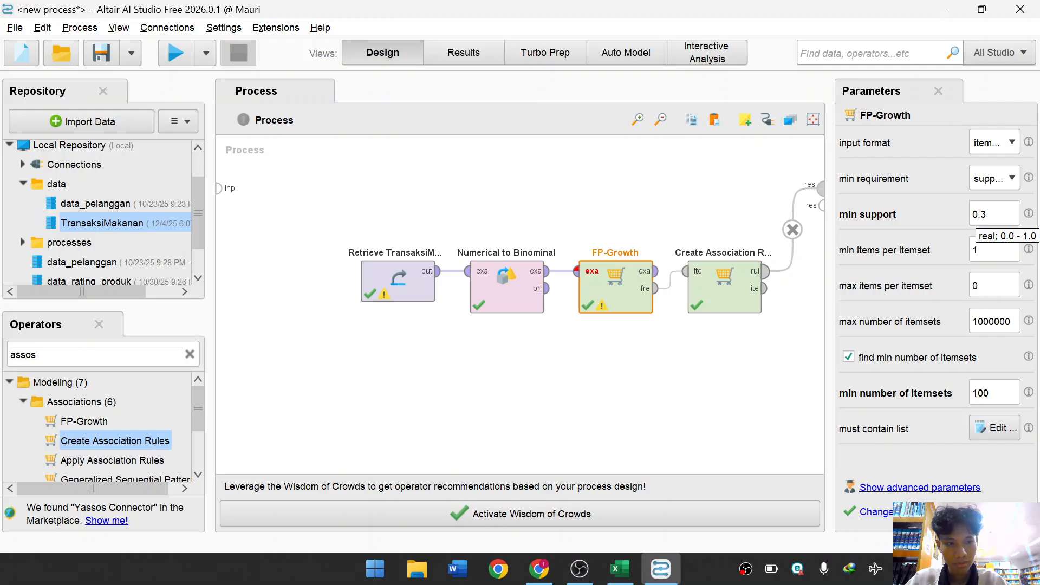
click(996, 214)
key(BackSpace)
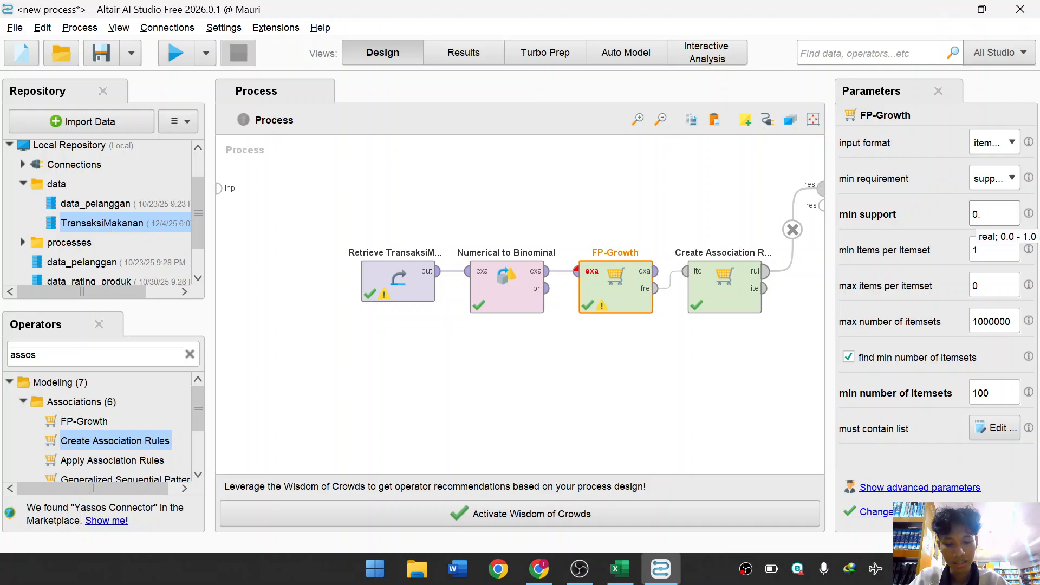
text(95)
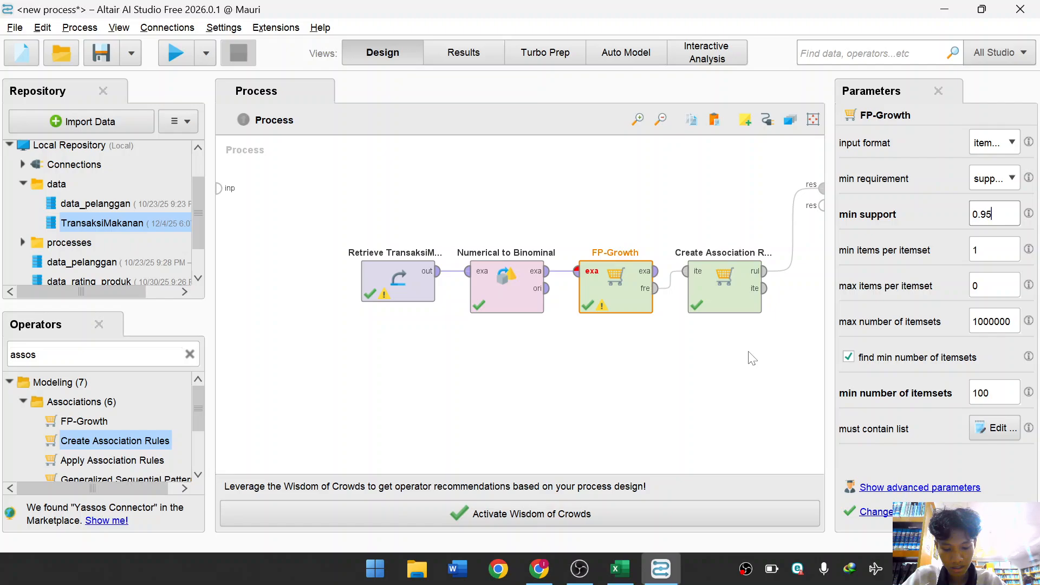
Set the min confidence of Create Association Rules to 0.95.
click(744, 305)
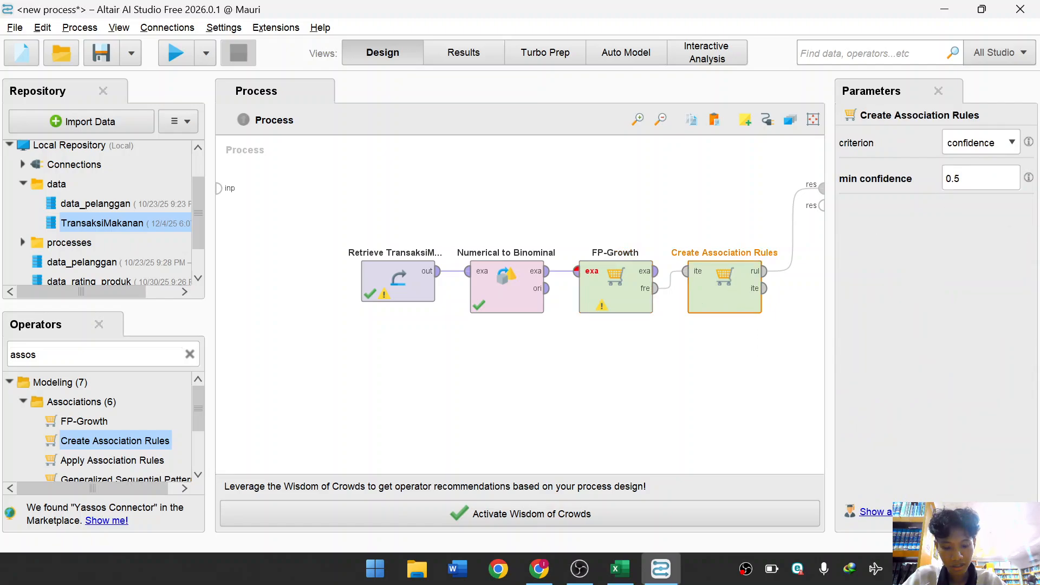
click(986, 179)
key(BackSpace)
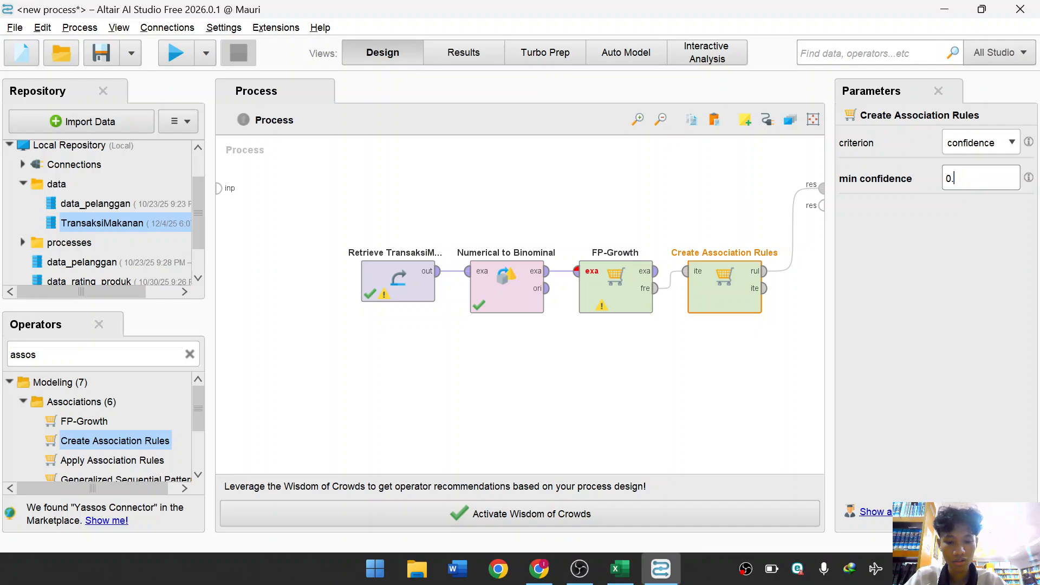
text(95)
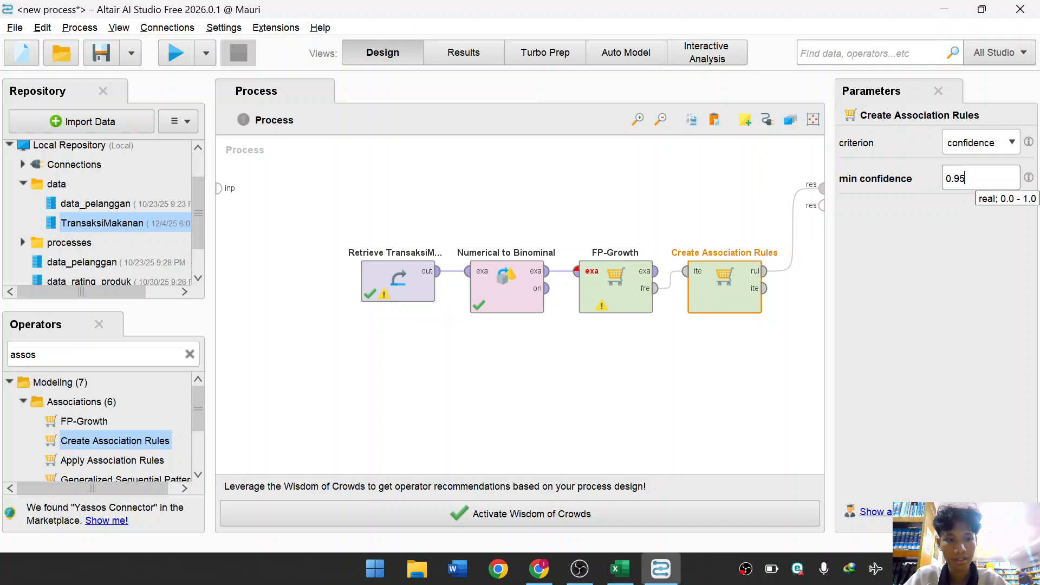
click(714, 370)
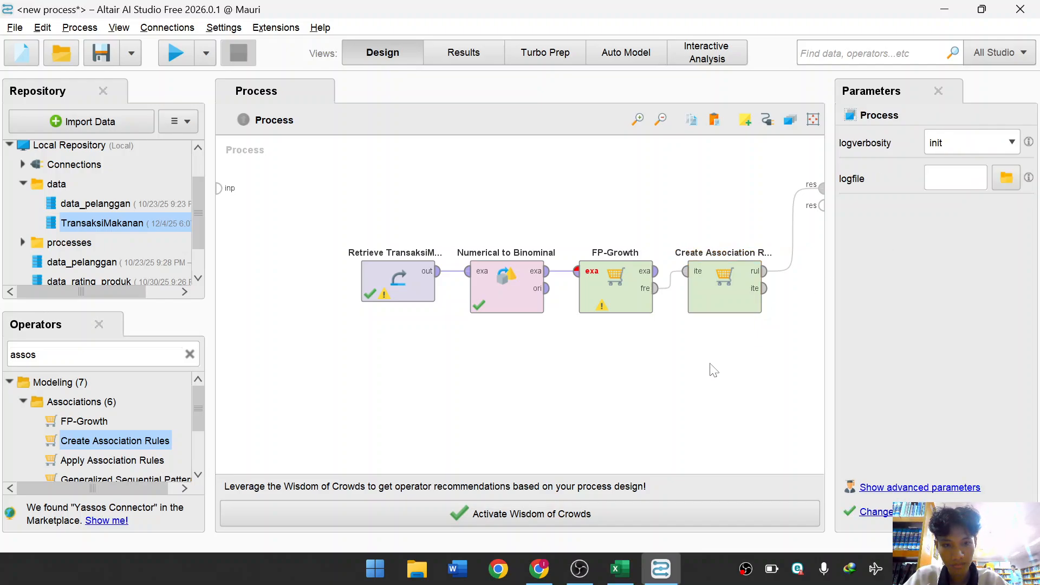
Run the process with the new thresholds and look through the resulting association rules.
click(189, 55)
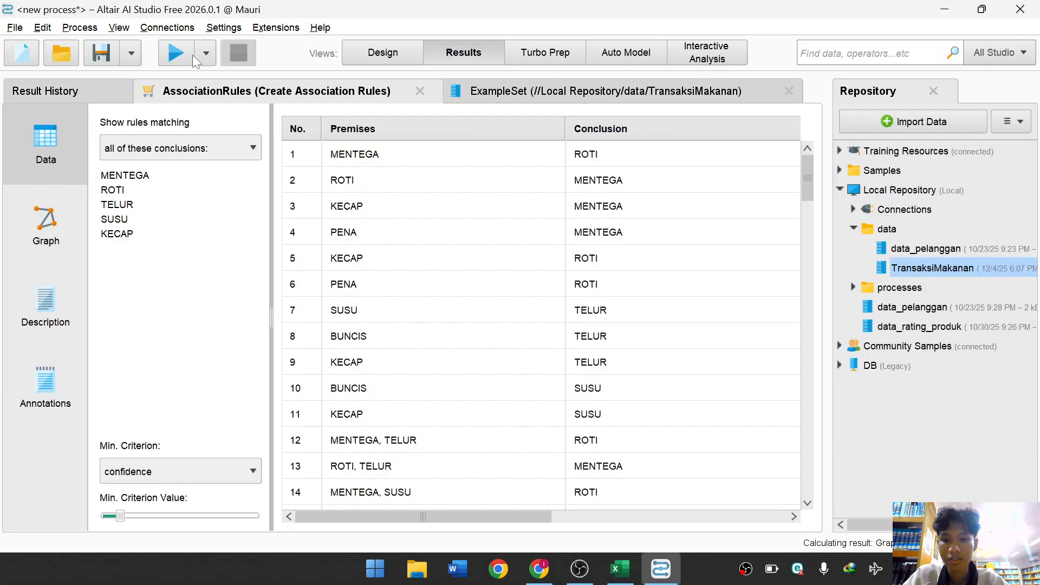
scroll(466, 374, down, 4)
scroll(457, 343, down, 6)
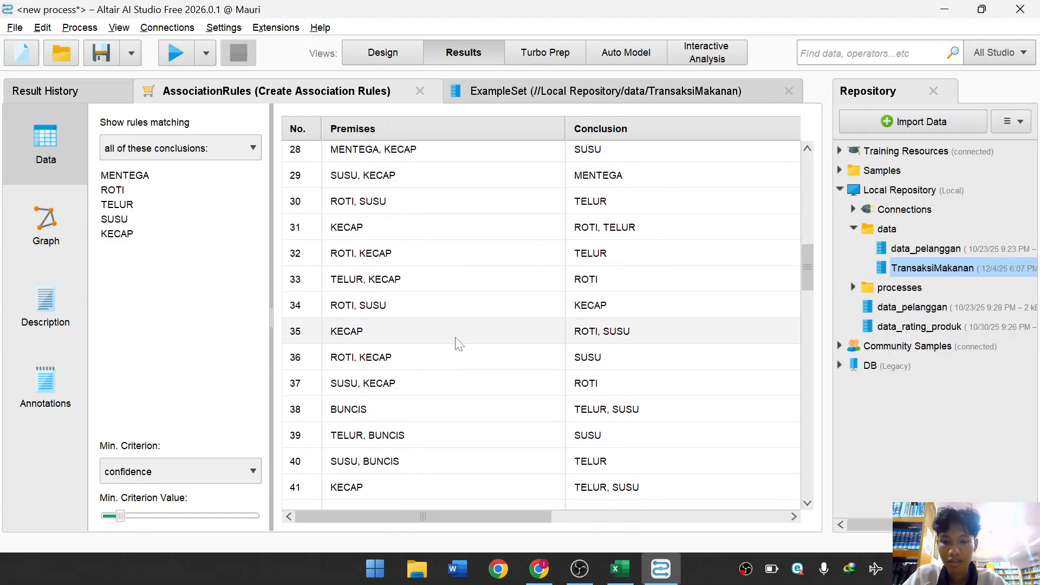
scroll(457, 344, up, 1)
Return to the process design and check the parameters of FP-Growth and Create Association Rules.
click(363, 52)
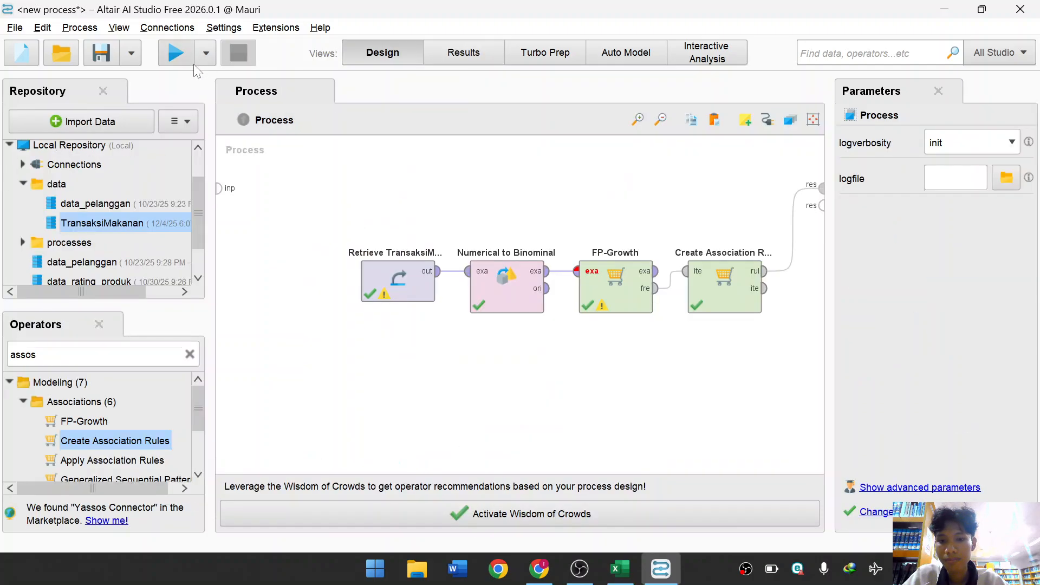
click(609, 293)
right_click(609, 292)
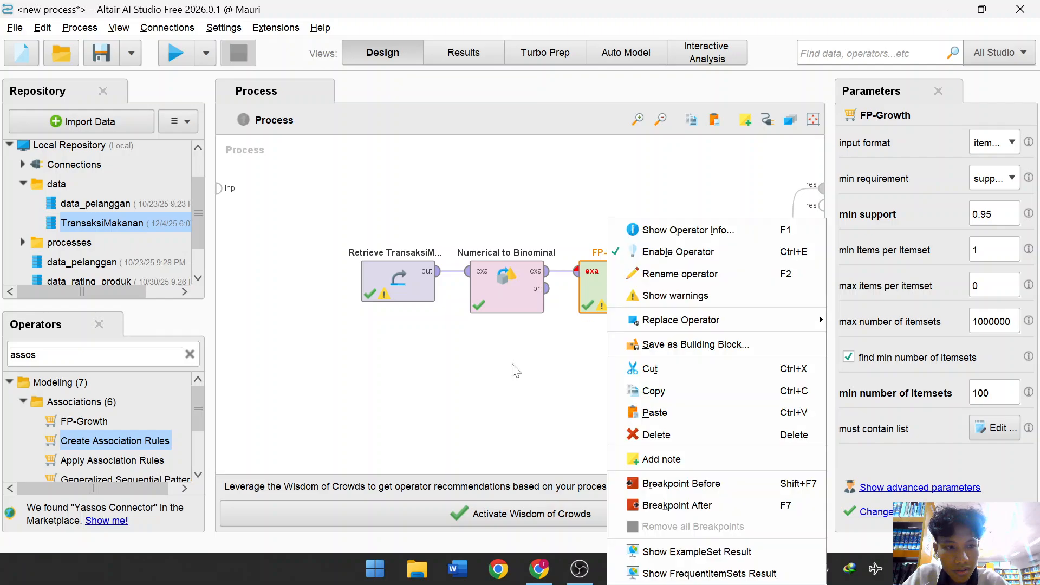
click(450, 379)
click(753, 298)
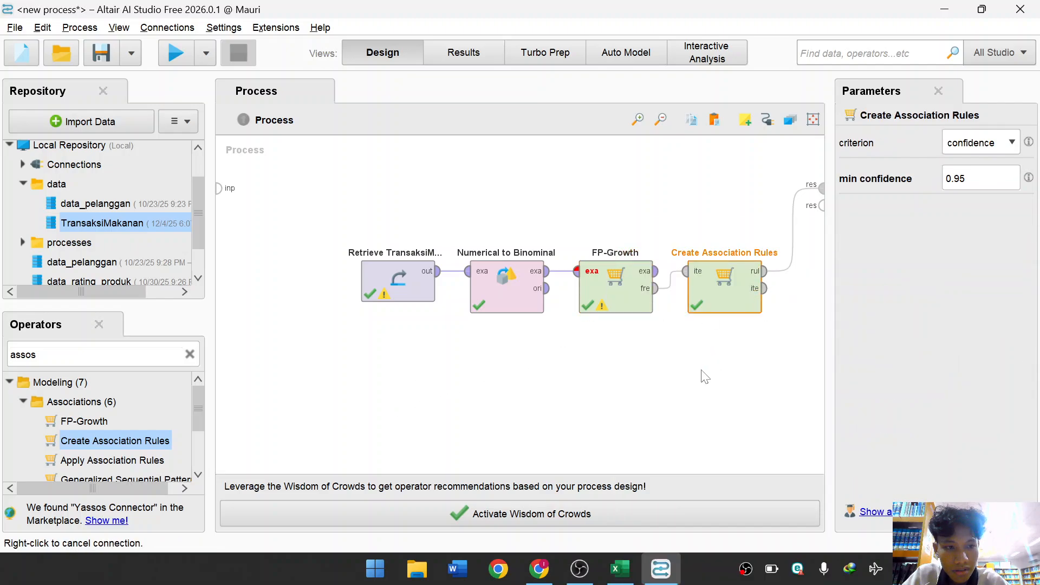
Run the process again and examine the association rules table through its last rule.
click(175, 52)
scroll(542, 217, down, 4)
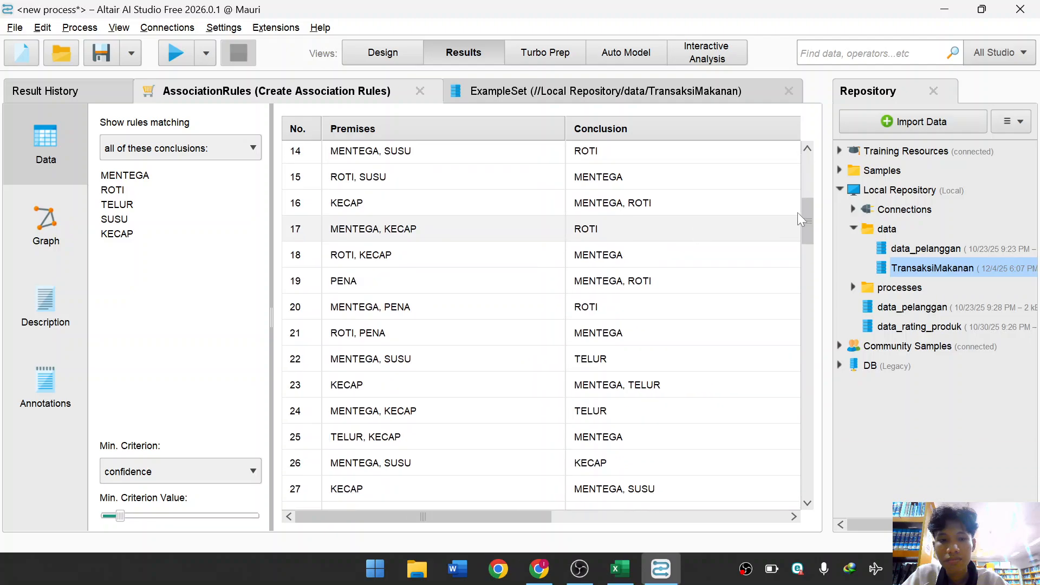
drag(809, 219, 810, 485)
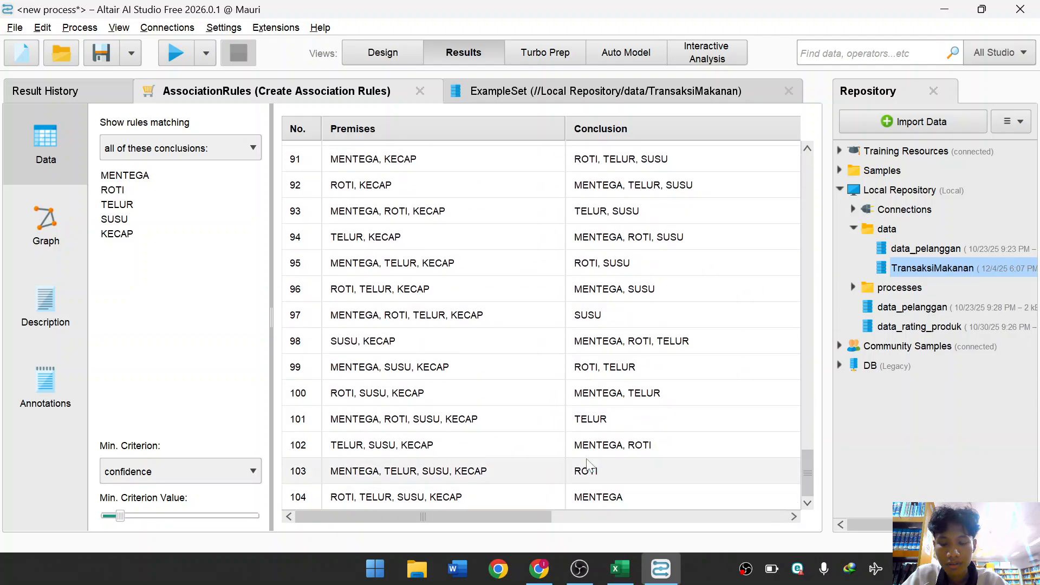
scroll(536, 331, up, 4)
scroll(539, 331, up, 1)
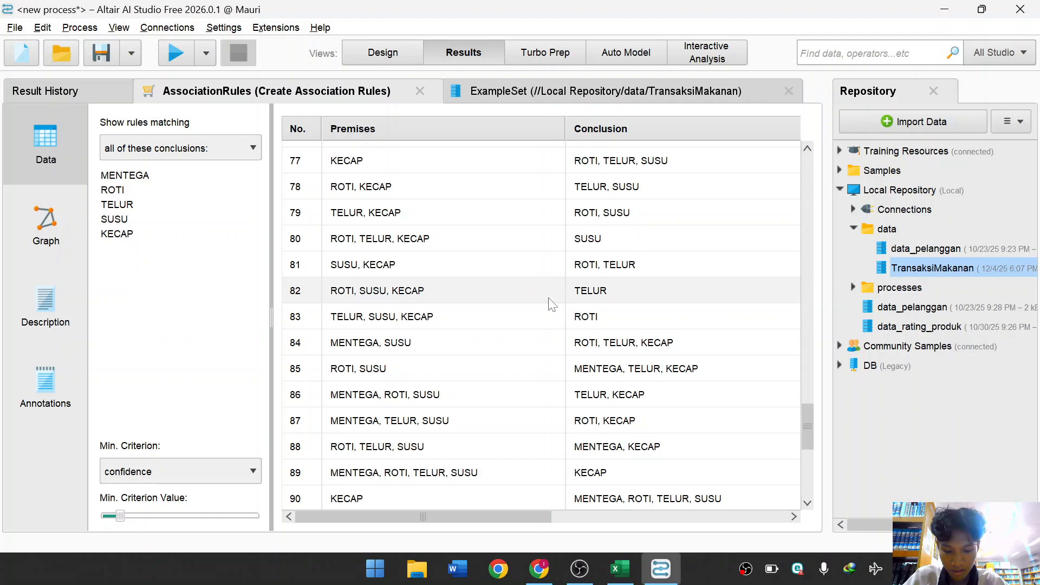
scroll(548, 301, up, 14)
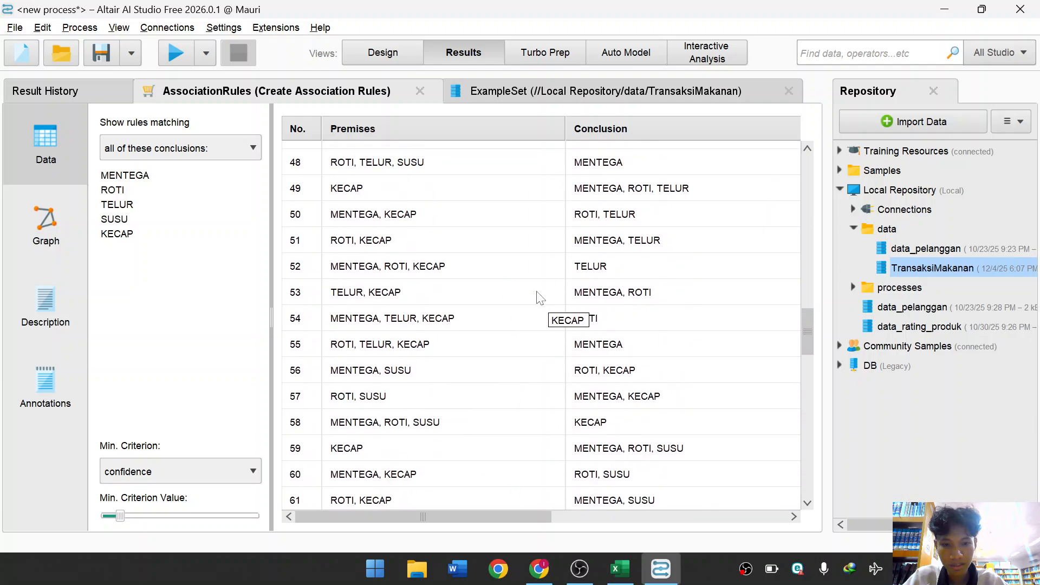
scroll(540, 298, down, 12)
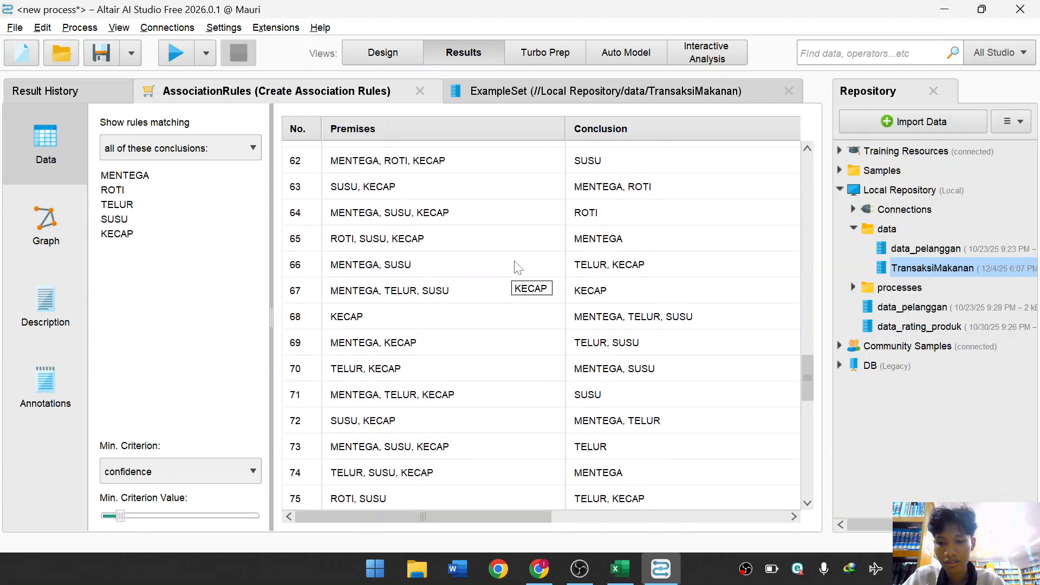
scroll(508, 279, down, 7)
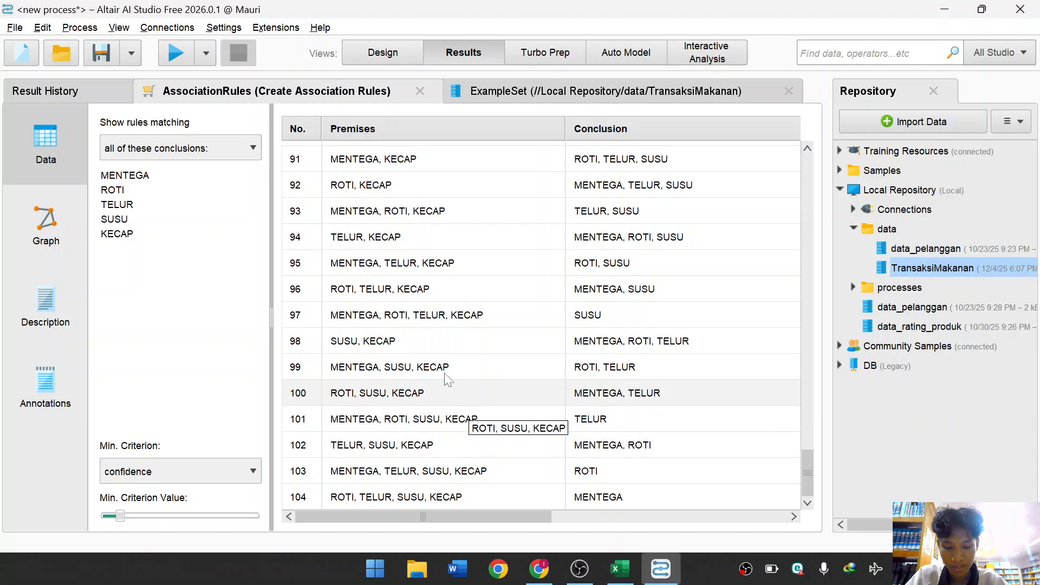
Return to the process design and set the criterion of Create Association Rules to gain, after trying laplace.
click(387, 50)
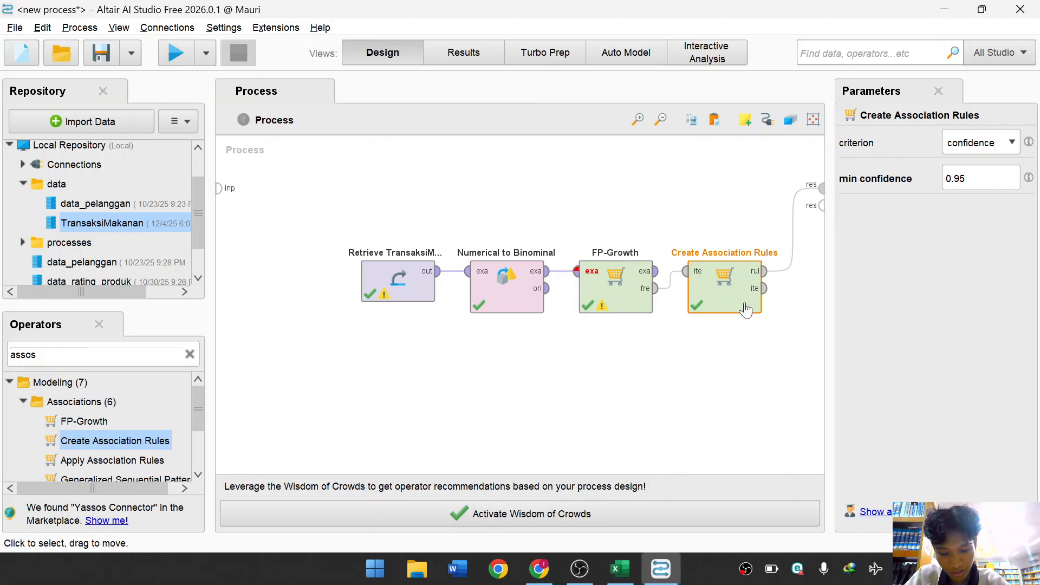
click(996, 145)
click(843, 349)
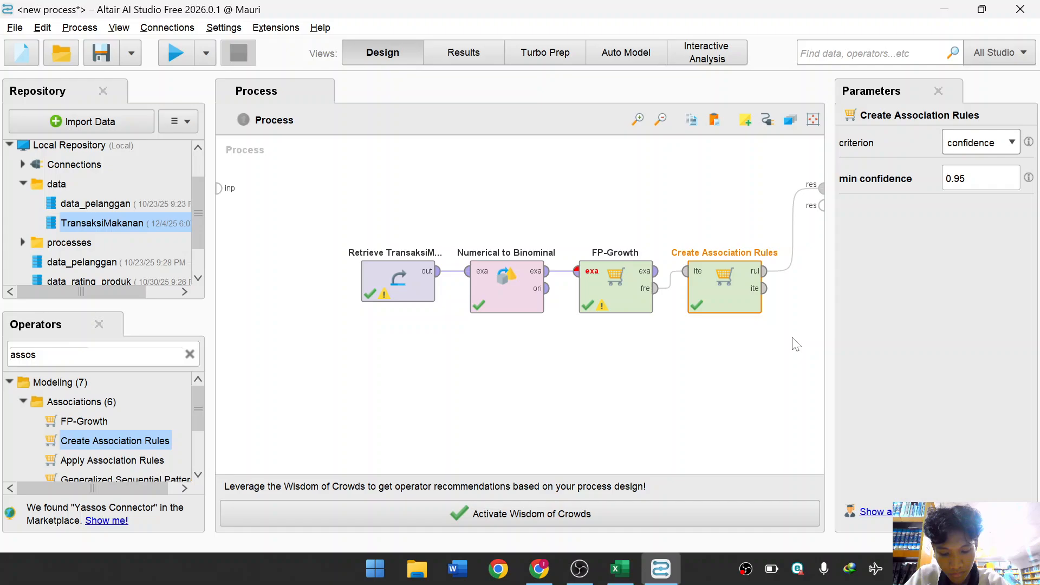
right_click(731, 303)
click(661, 371)
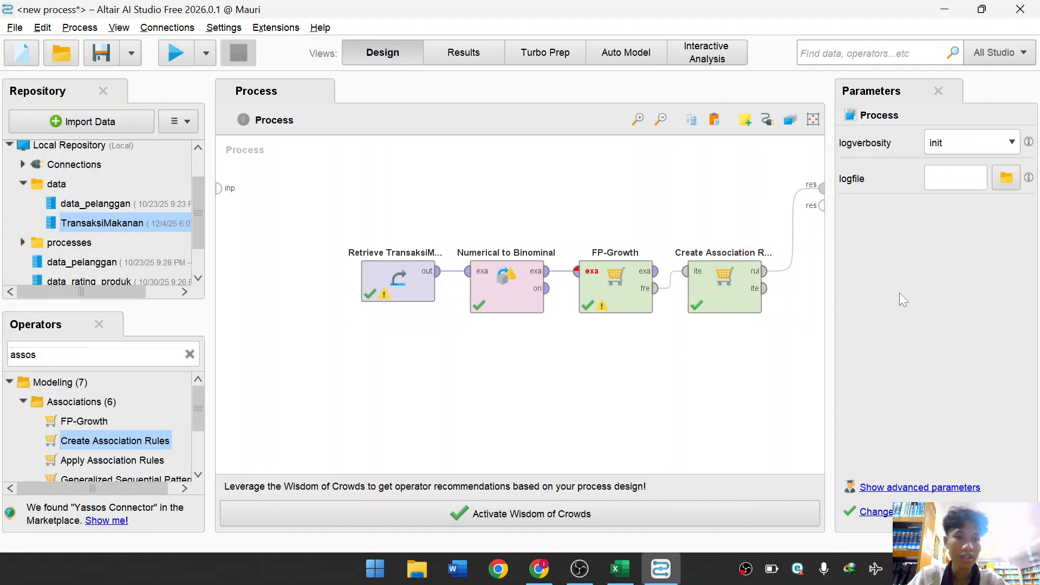
click(958, 142)
click(748, 301)
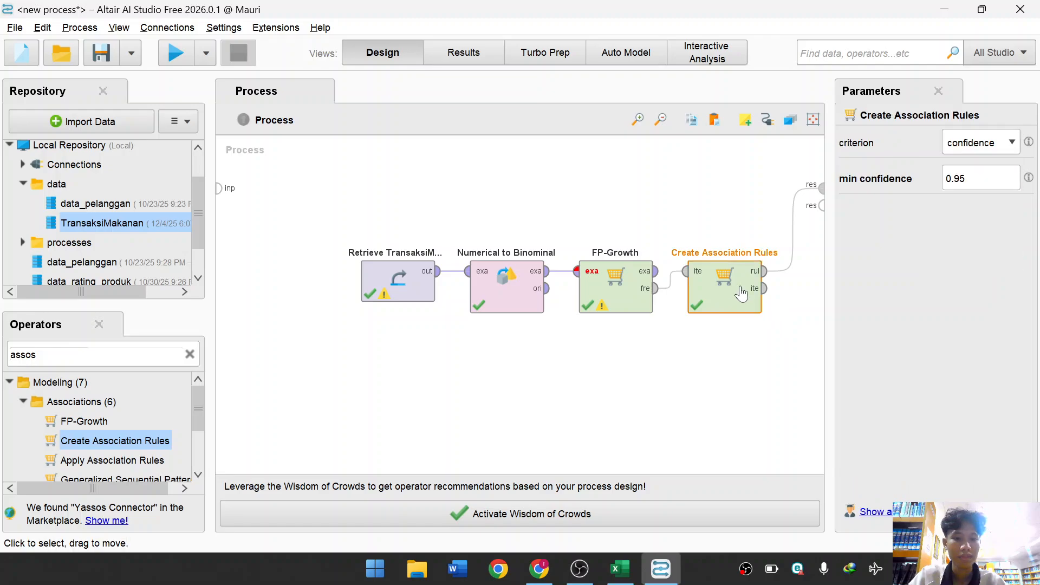
click(1000, 144)
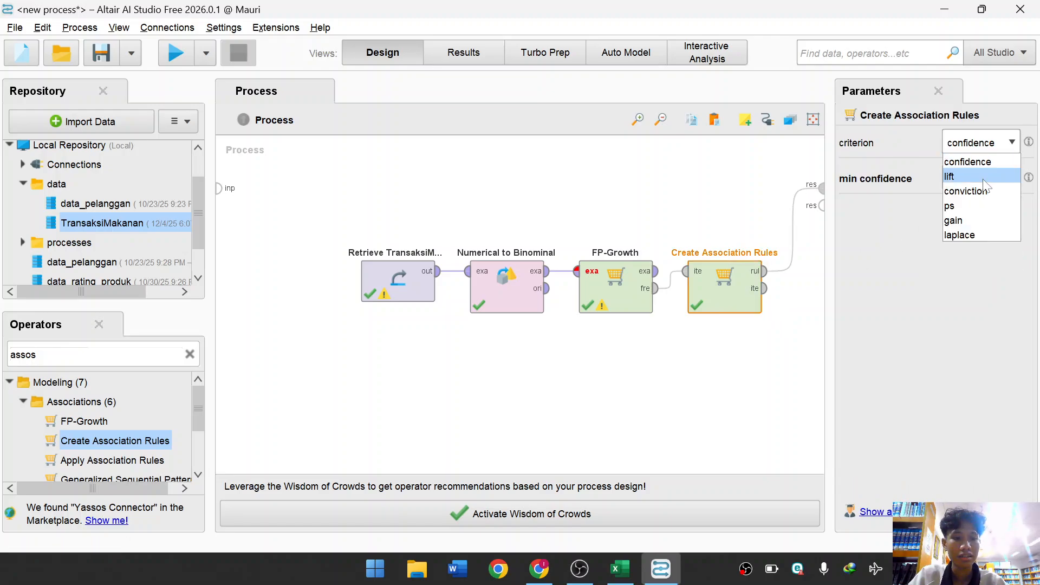
click(971, 230)
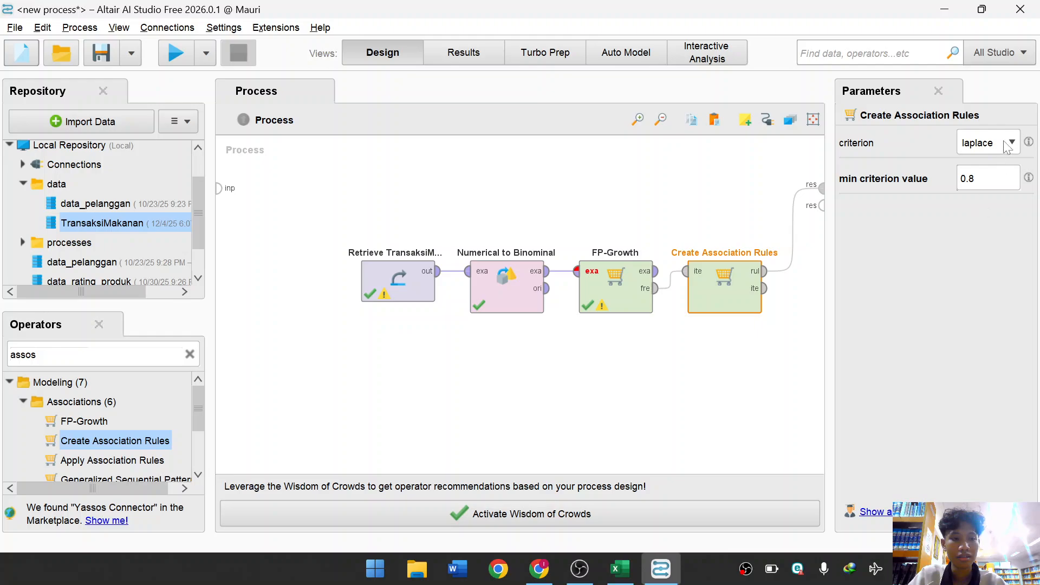
click(1005, 145)
click(973, 218)
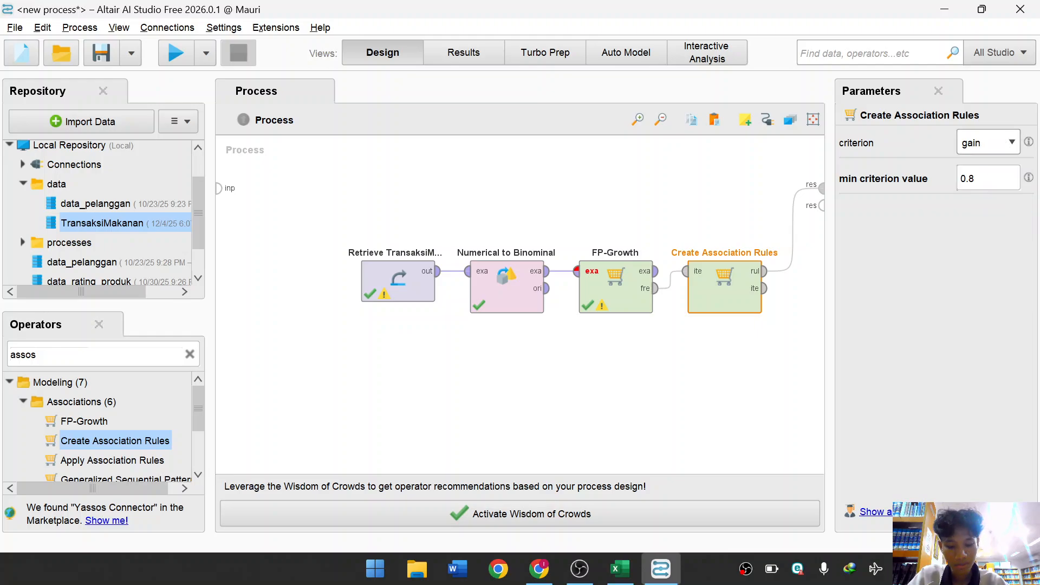
Set the criterion of Create Association Rules to laplace with a min criterion value of 1.
click(974, 178)
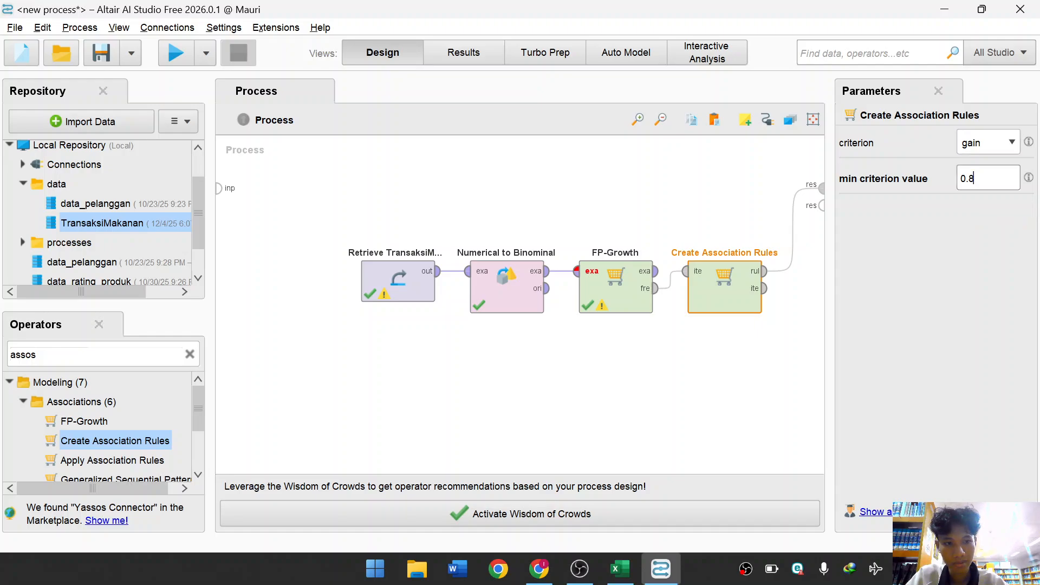
click(1009, 148)
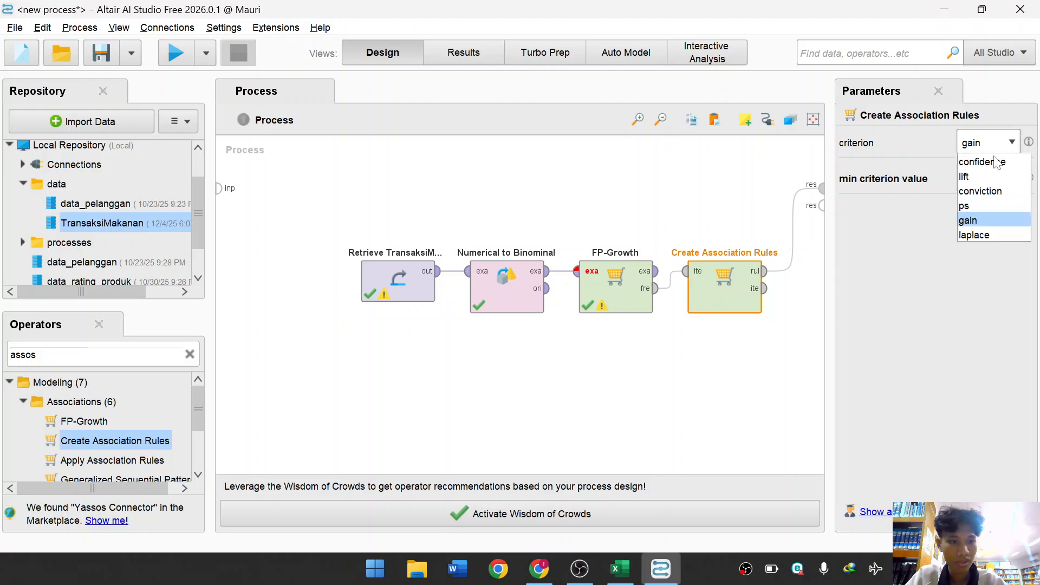
click(974, 235)
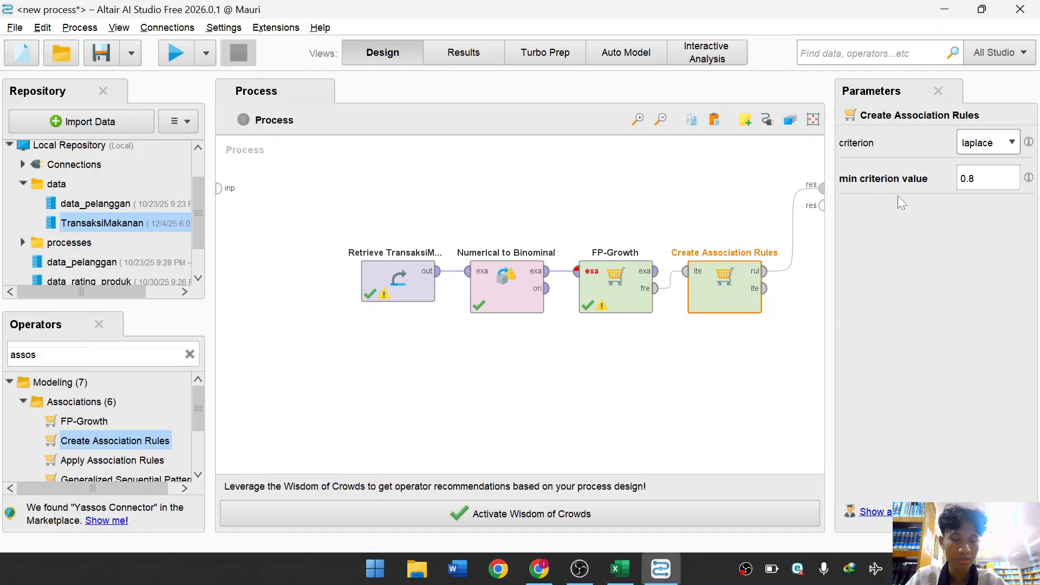
click(982, 179)
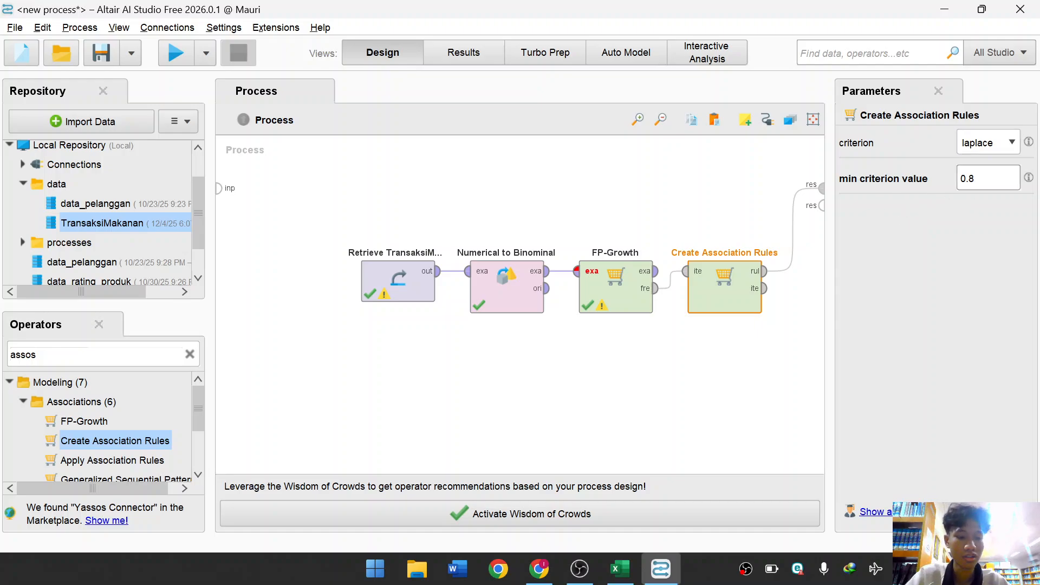
key(BackSpace)
text(1)
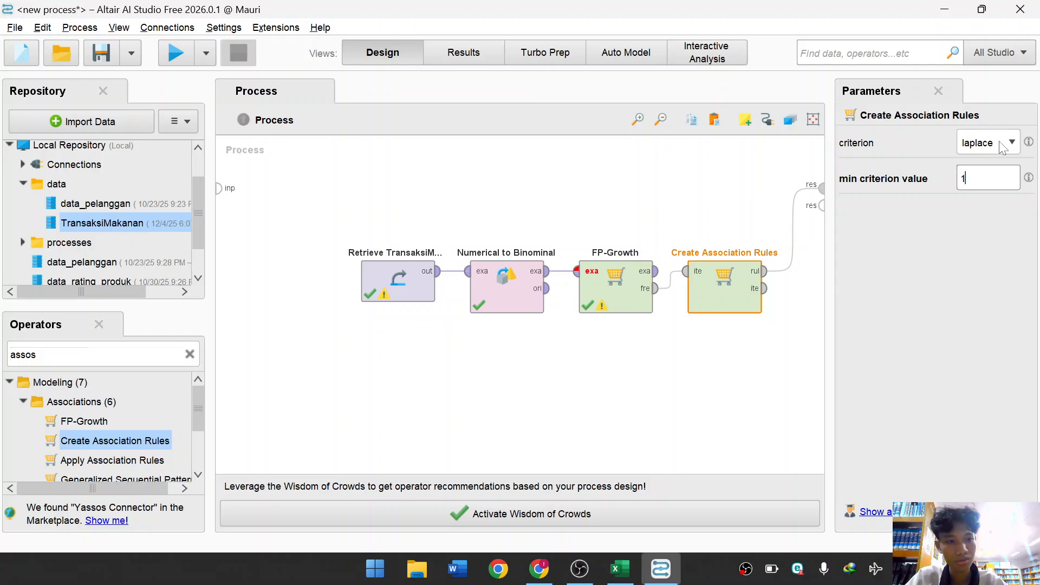
Switch the criterion of Create Association Rules to gain and set its min criterion value to 2.
click(1011, 143)
click(980, 223)
click(974, 179)
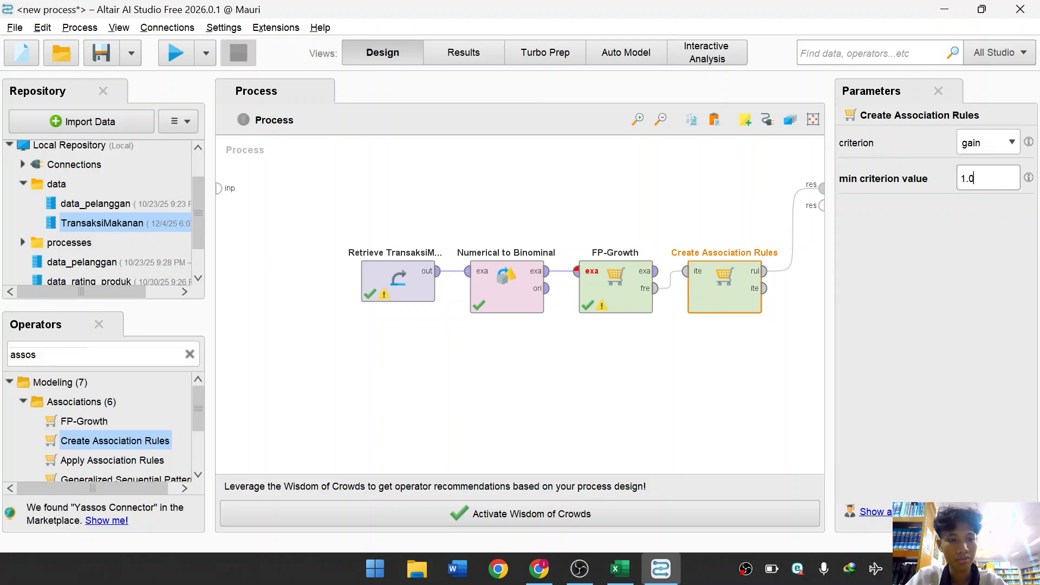
key(BackSpace)
key(BackSpace)
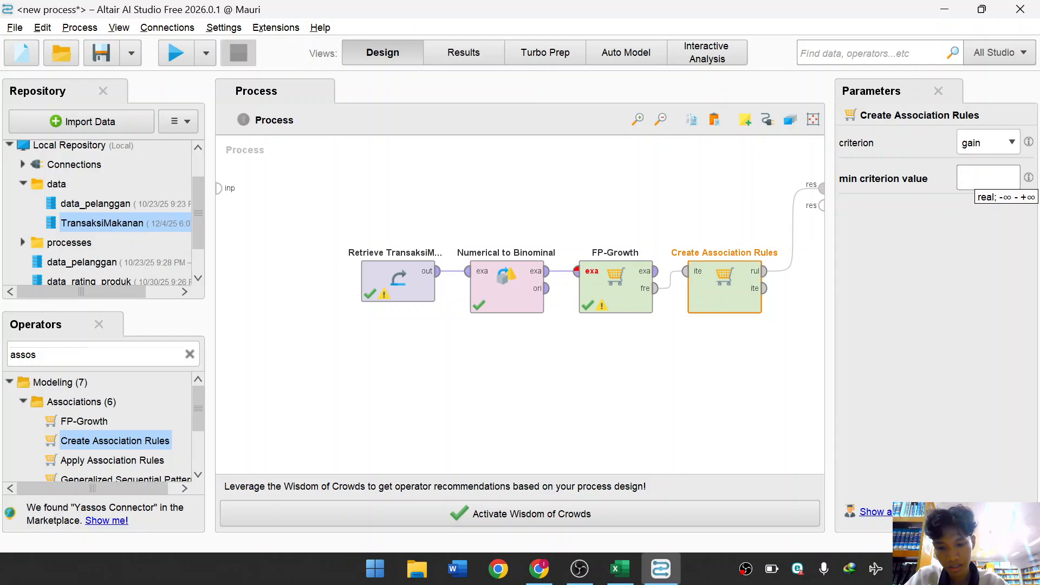
text(2)
click(708, 304)
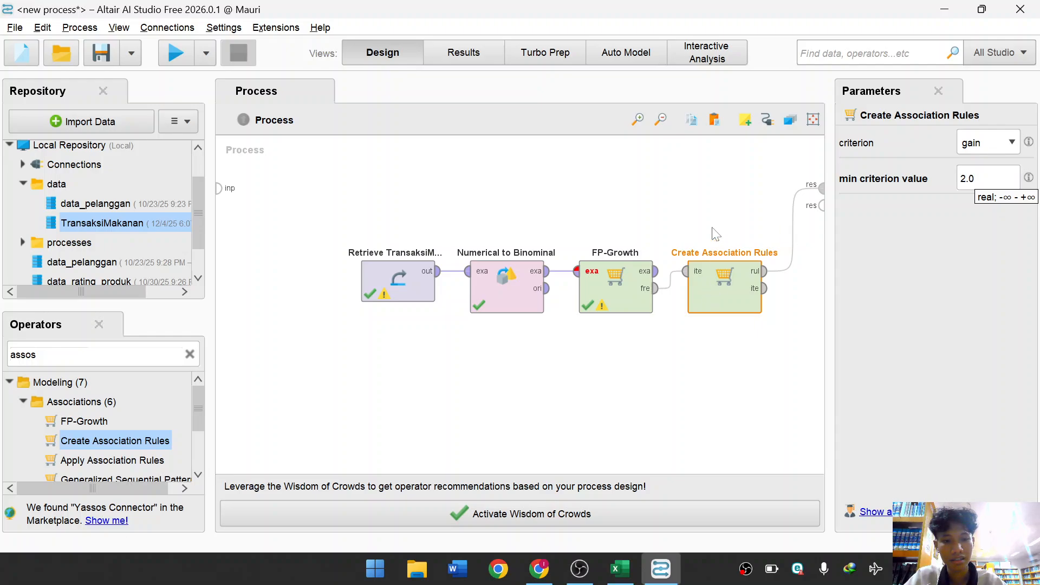
click(714, 233)
Change the criterion of Create Association Rules to confidence.
click(975, 151)
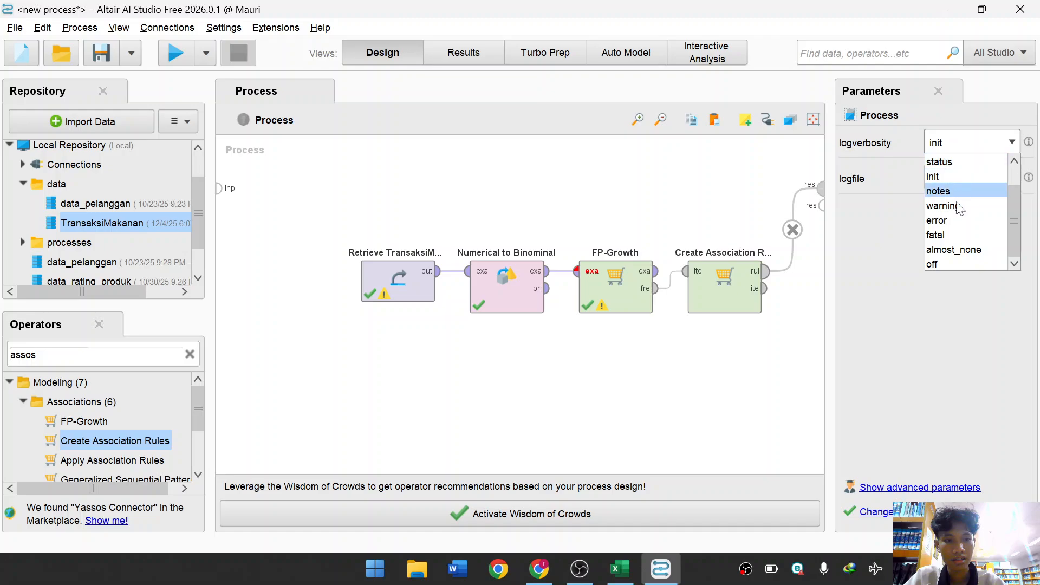
click(741, 267)
click(1003, 143)
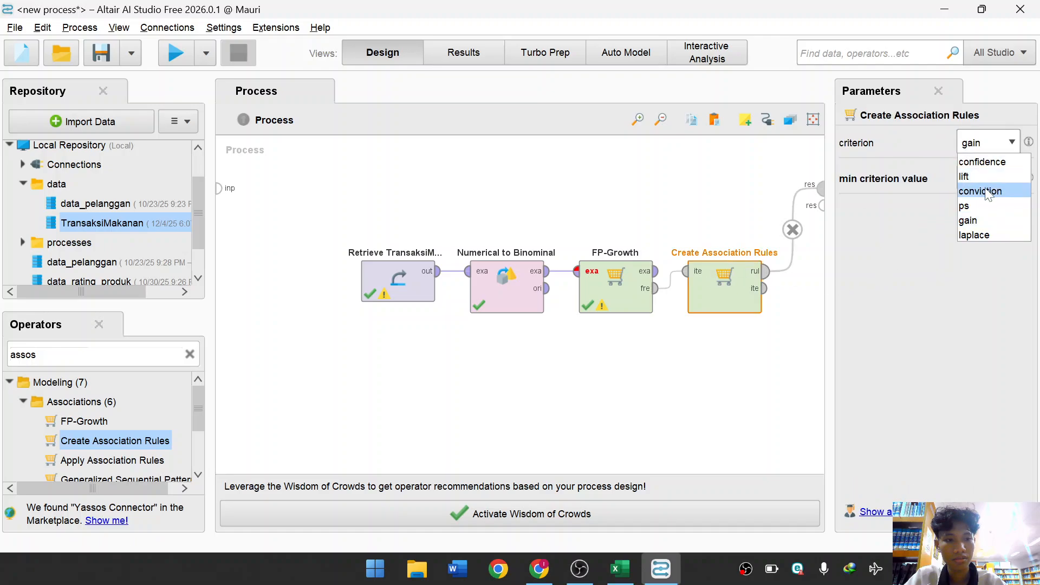
click(989, 145)
click(642, 186)
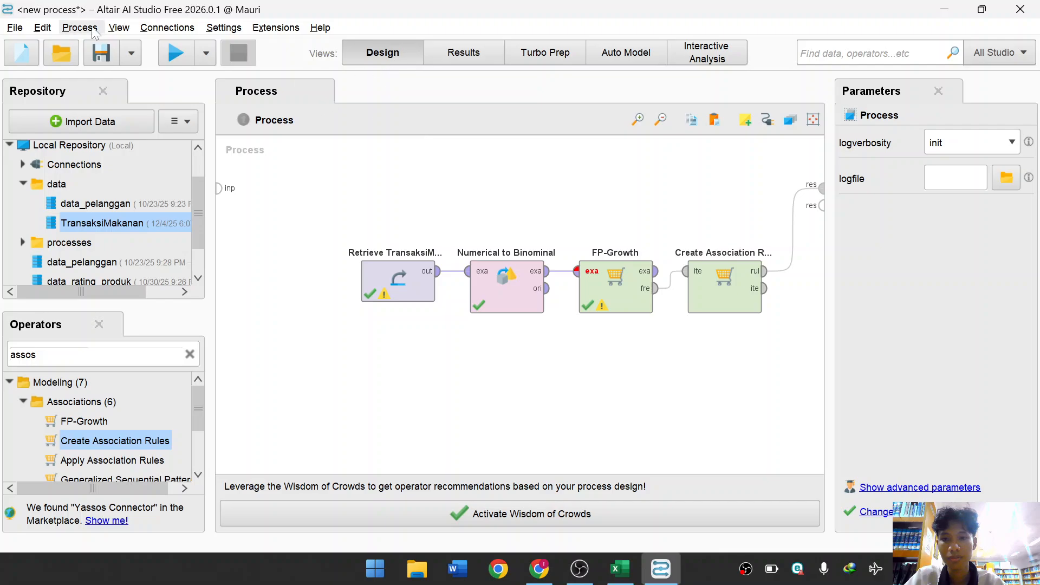
Run the process with the confidence criterion and look through the association rules table down to its last rule.
click(172, 53)
scroll(437, 292, down, 8)
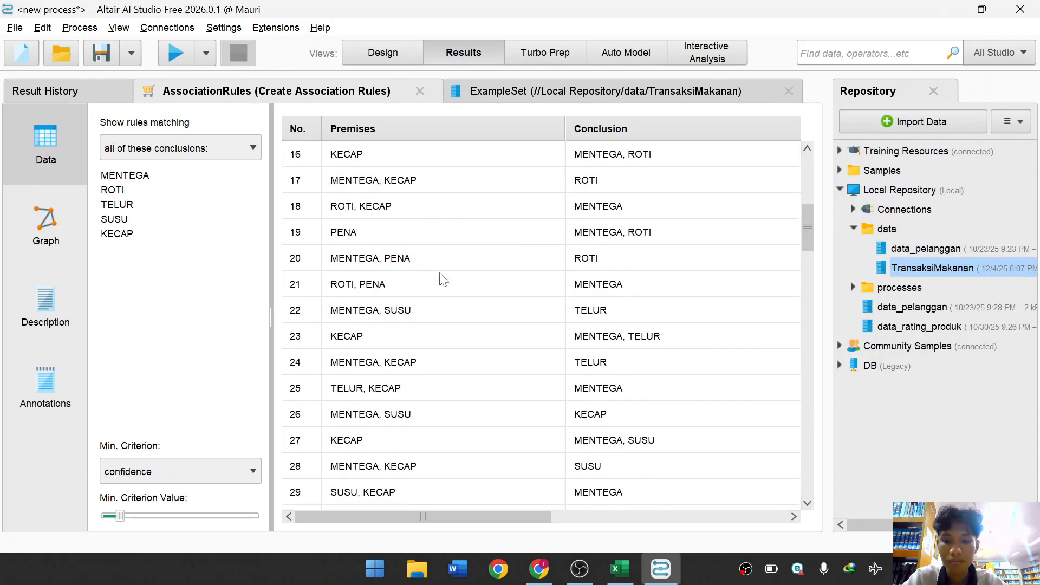
scroll(437, 293, down, 18)
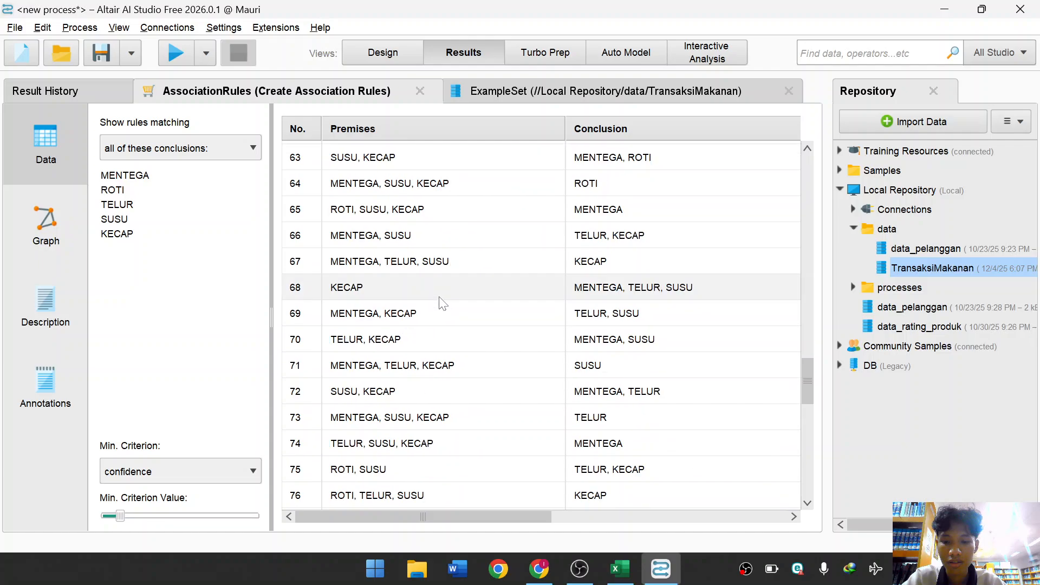
scroll(443, 304, down, 4)
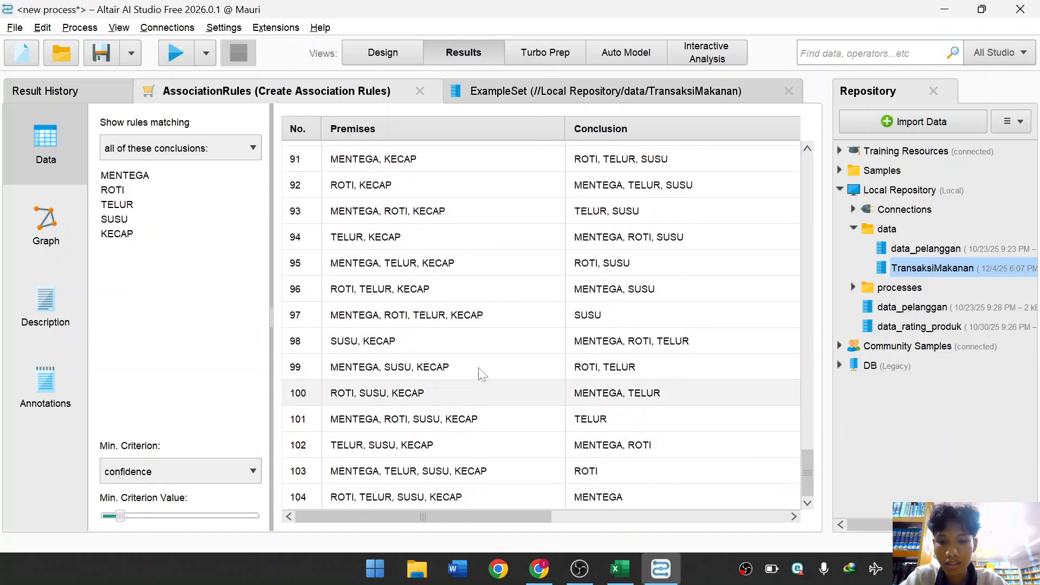
scroll(488, 363, up, 3)
scroll(503, 356, up, 10)
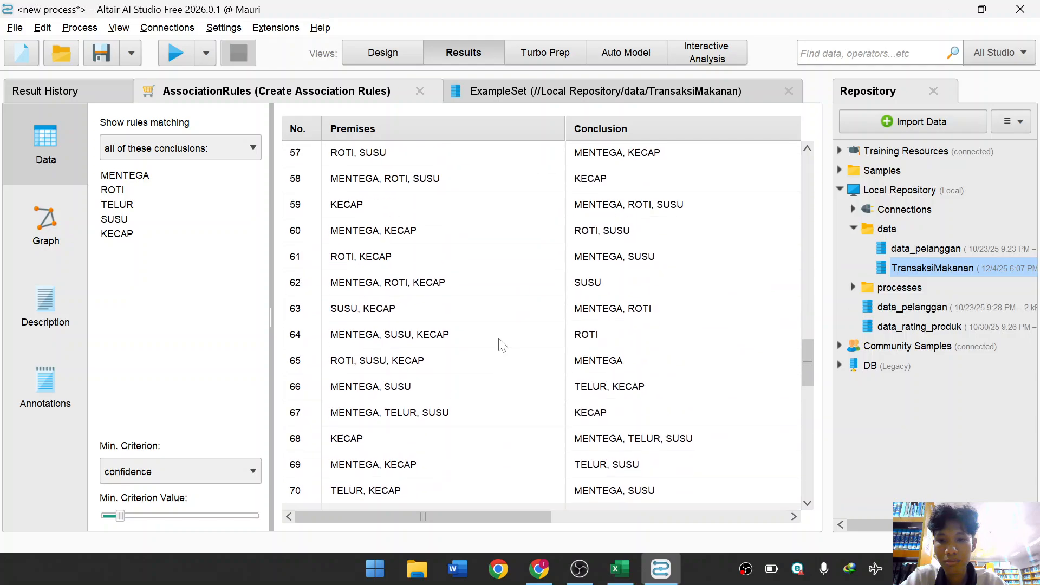
scroll(504, 343, up, 1)
Return to the process design and set the criterion of Create Association Rules back to gain.
click(382, 52)
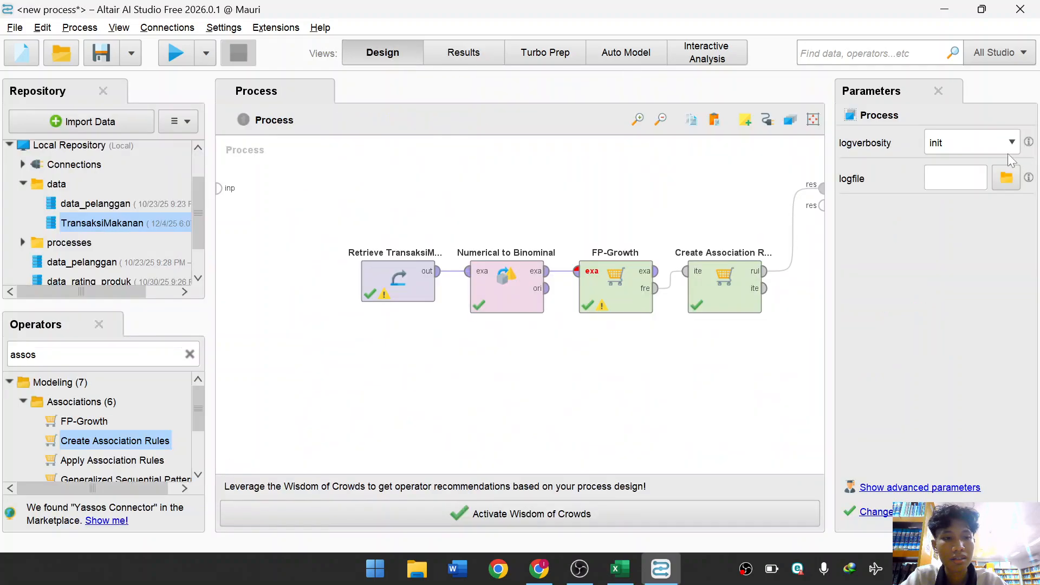
click(725, 292)
click(981, 142)
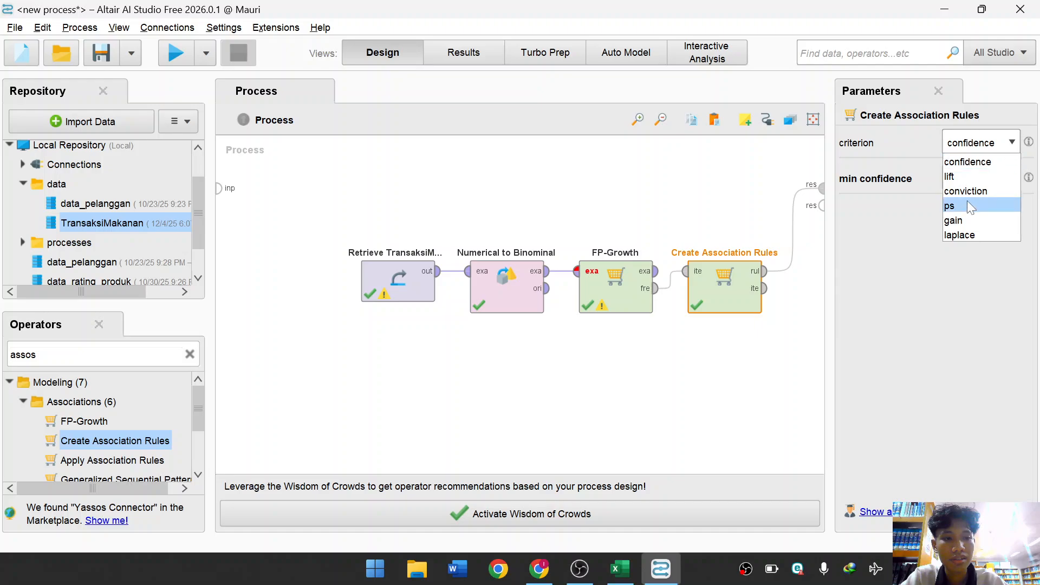
click(972, 220)
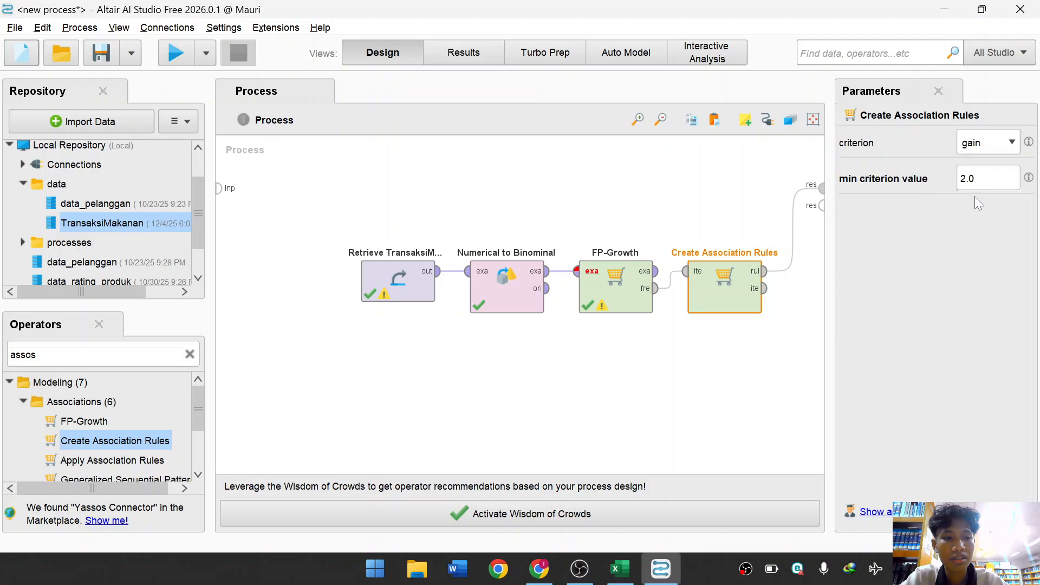
click(997, 151)
click(912, 263)
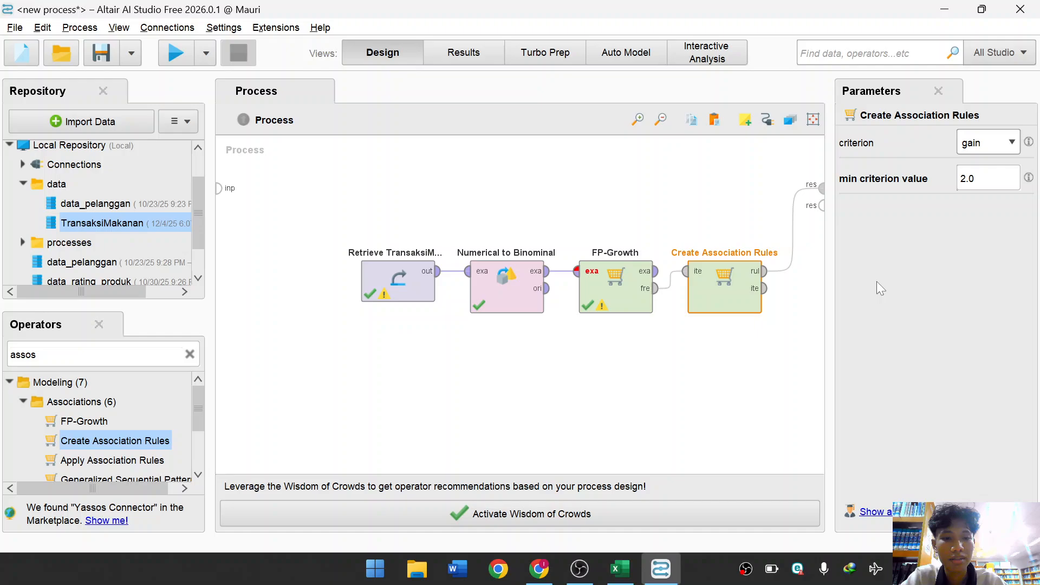
Set the min support of FP-Growth to 0.96 and run the process with the gain criterion.
click(621, 287)
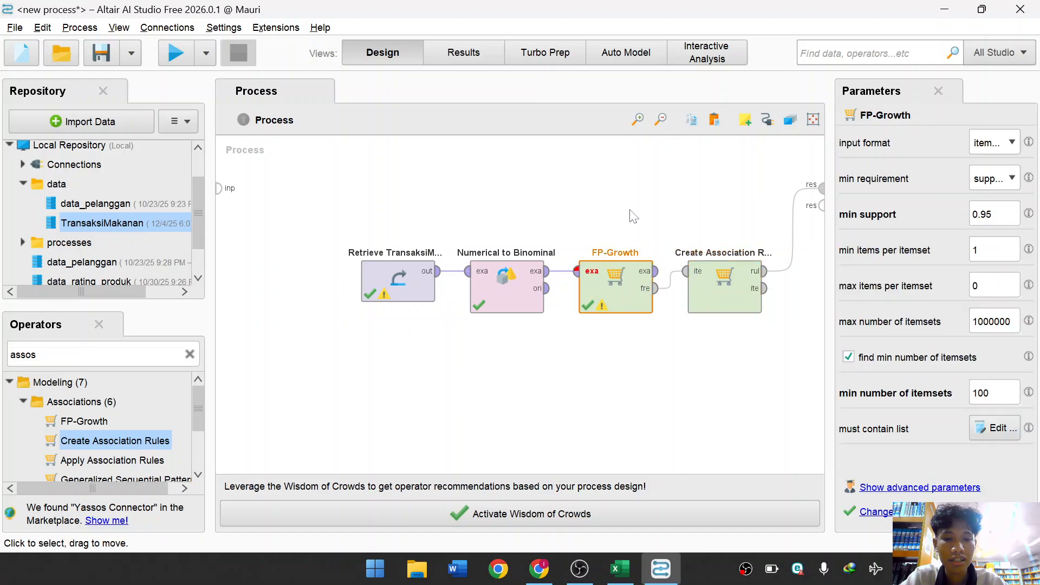
click(633, 216)
click(737, 293)
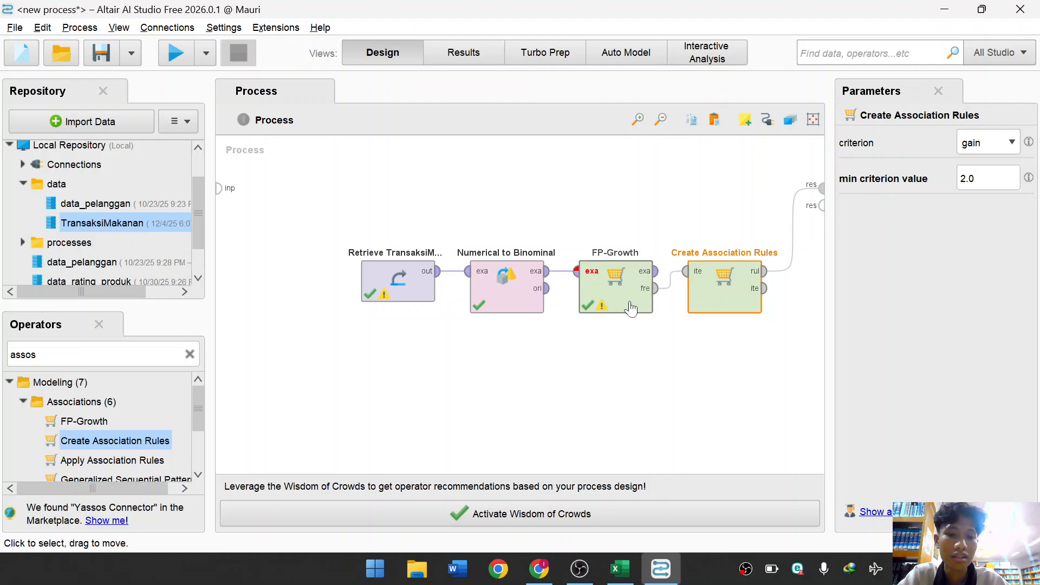
click(631, 308)
click(1002, 214)
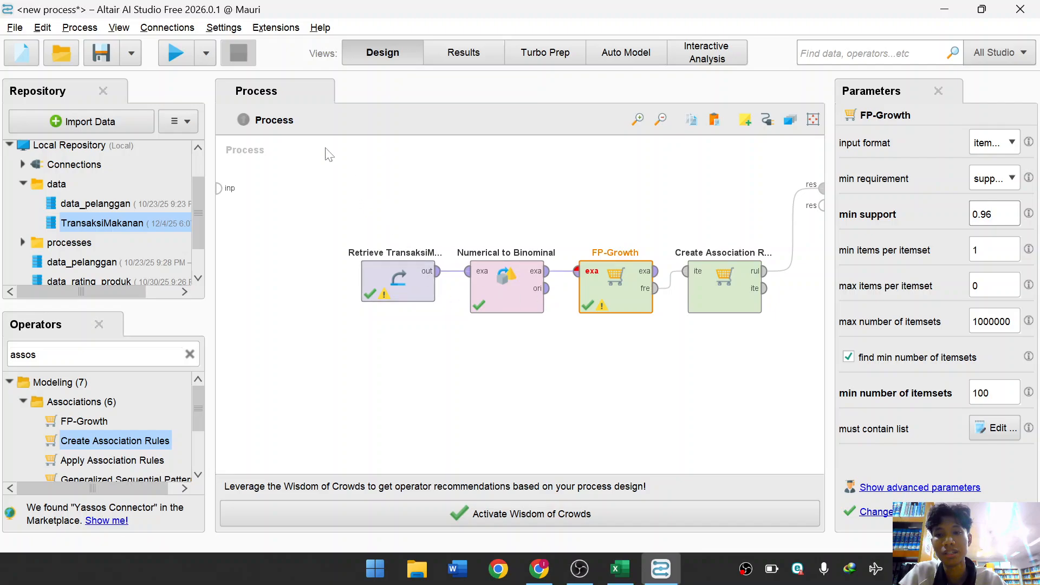
click(184, 61)
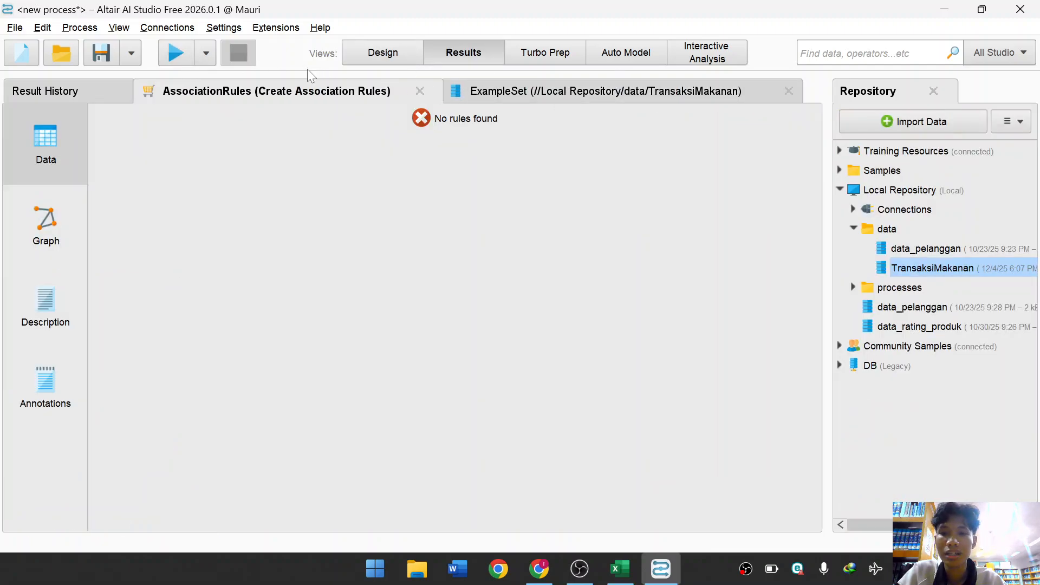
Return to the process design and set Create Association Rules to the confidence criterion with a min confidence of 0.9.
click(413, 55)
click(725, 287)
click(746, 393)
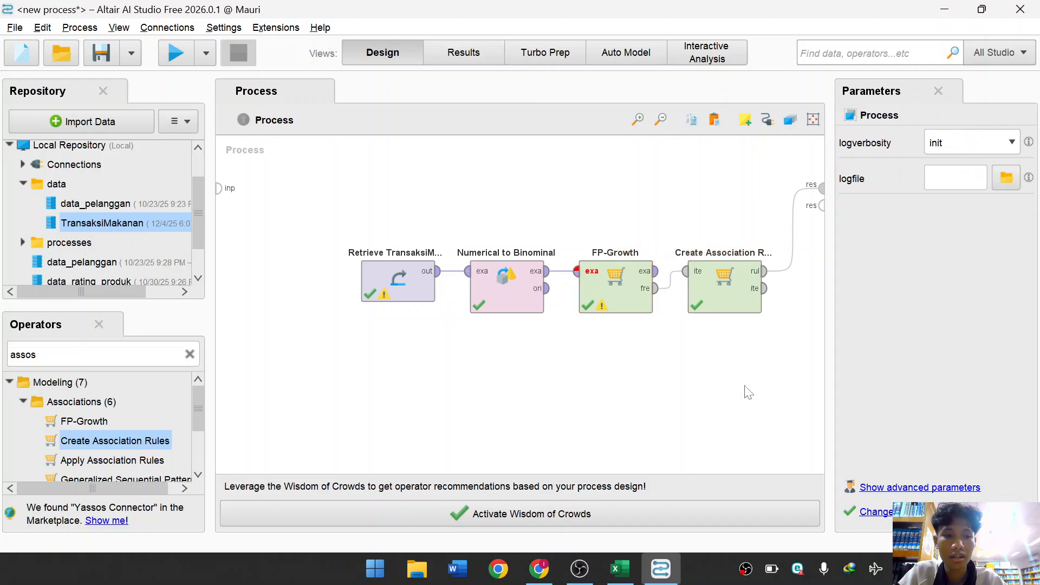
click(724, 282)
click(1012, 142)
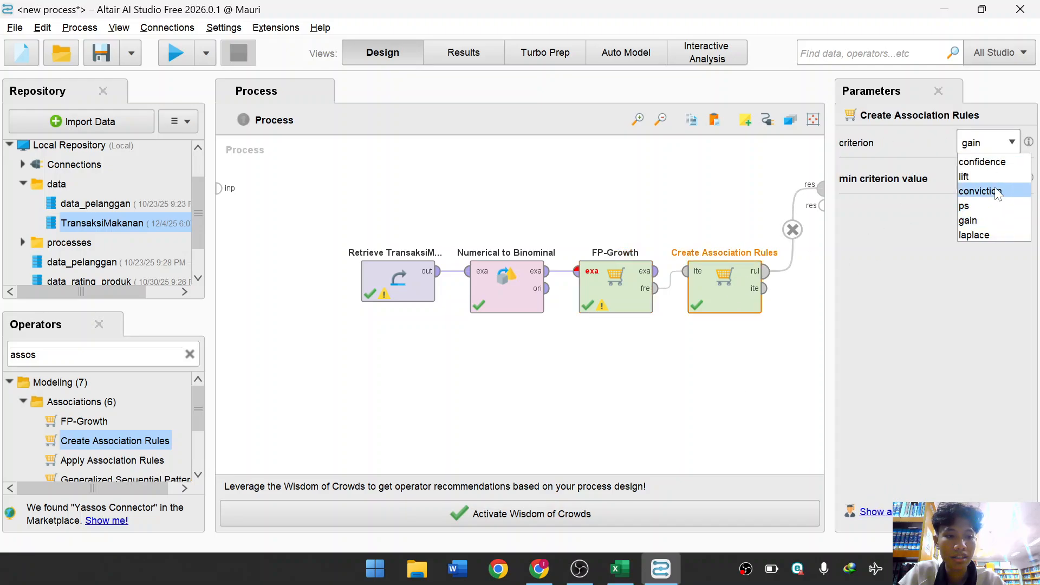
click(1003, 159)
click(970, 178)
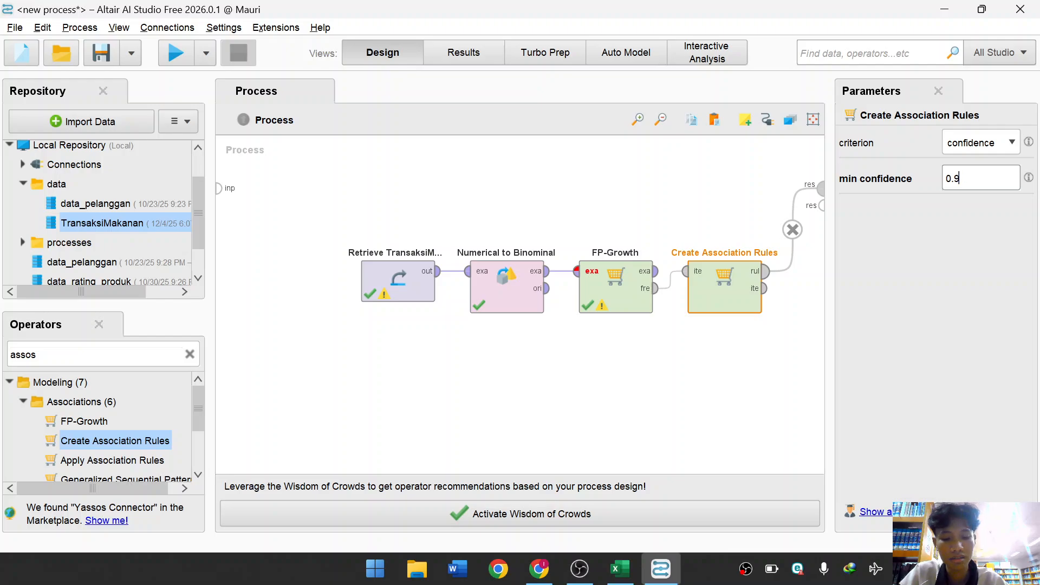
click(382, 133)
Run the process with the 0.96 support and confidence criterion, and examine the resulting association rules through the end.
click(175, 52)
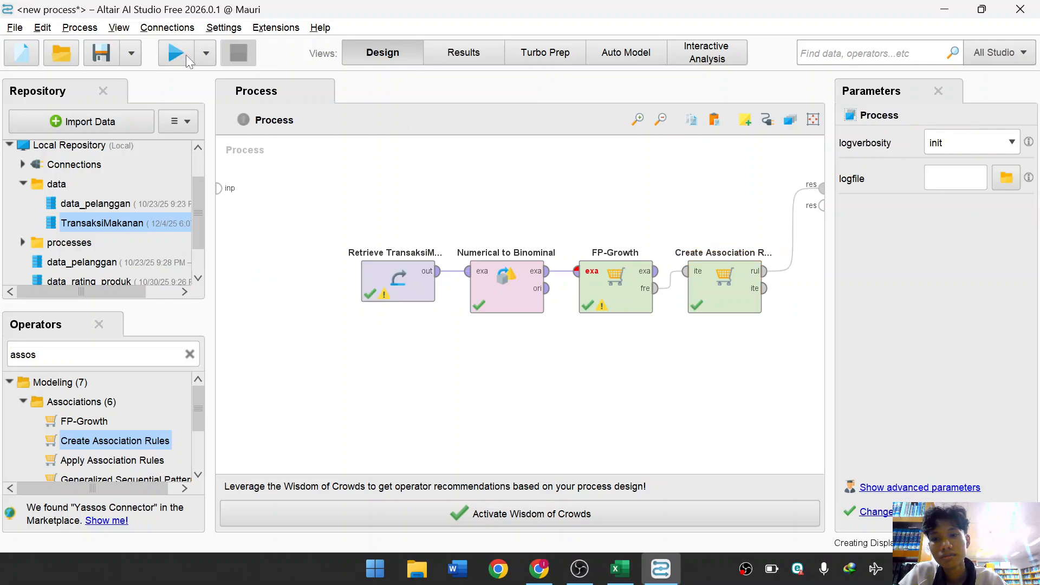
scroll(564, 425, down, 7)
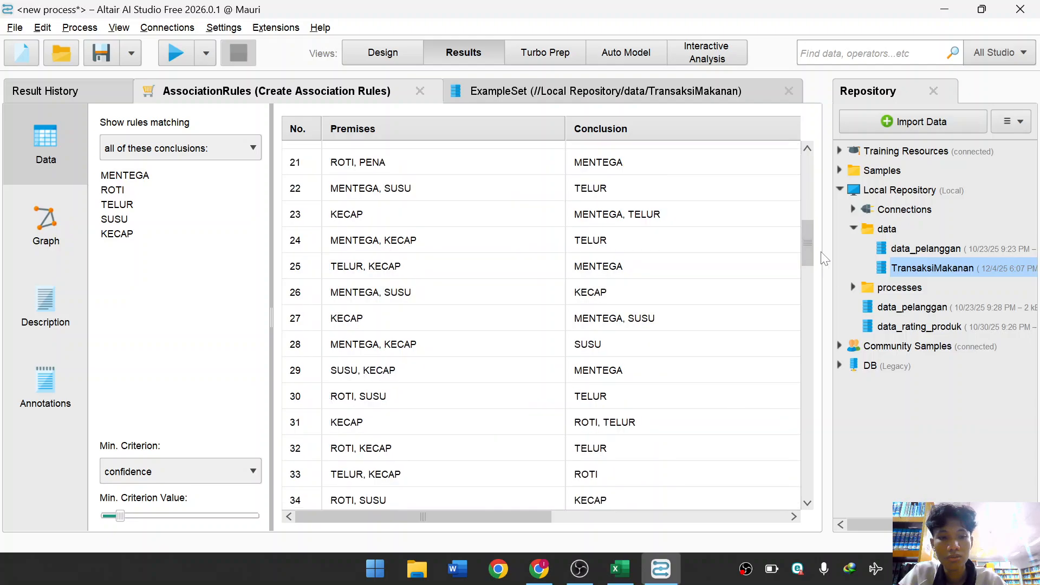
drag(809, 260, 817, 525)
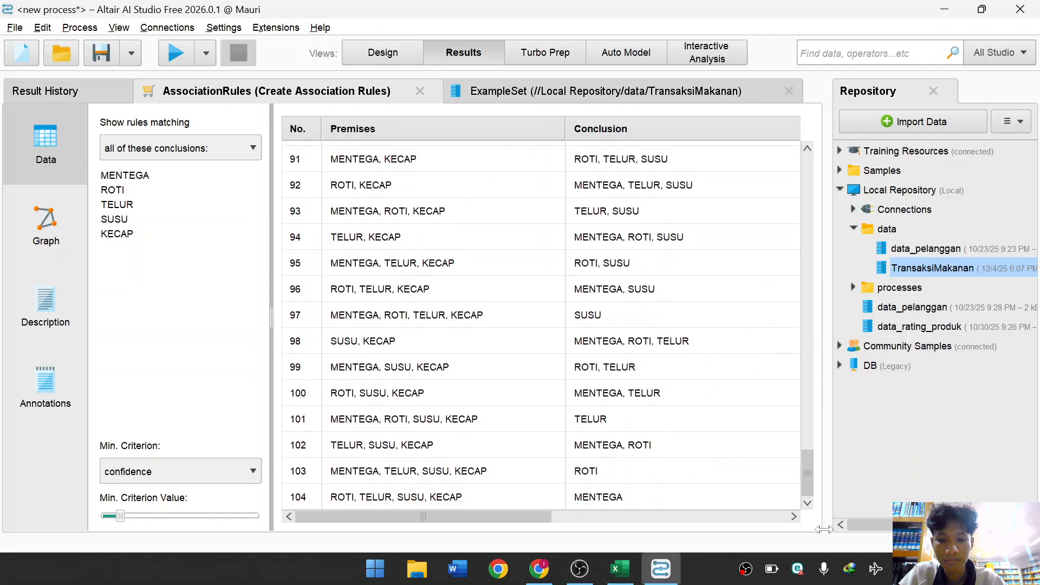
scroll(458, 335, up, 5)
scroll(460, 340, up, 2)
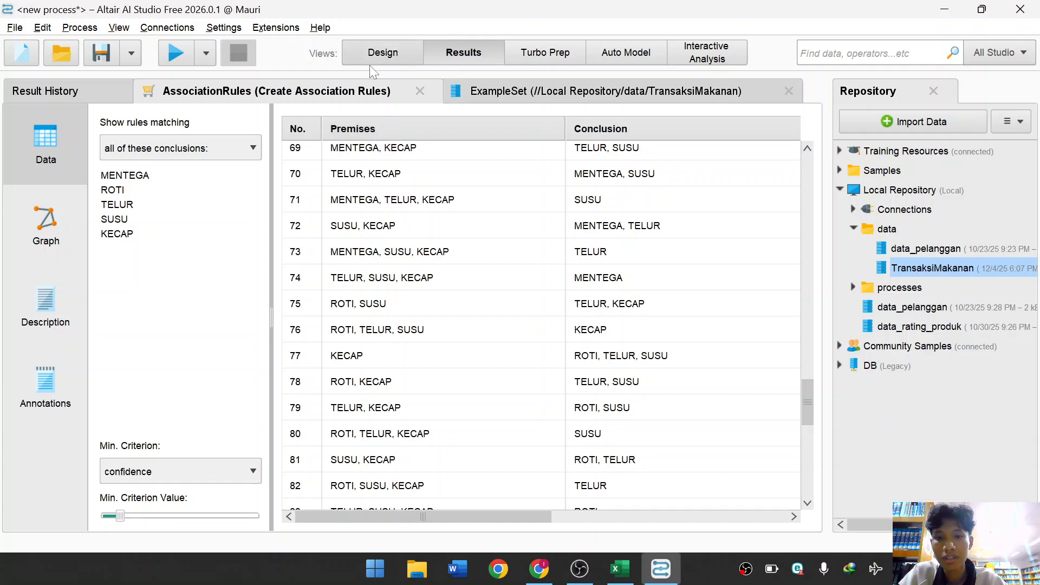
scroll(511, 324, down, 1)
Return to the process design and check the parameters of the Retrieve TransaksiMakanan operator.
click(395, 60)
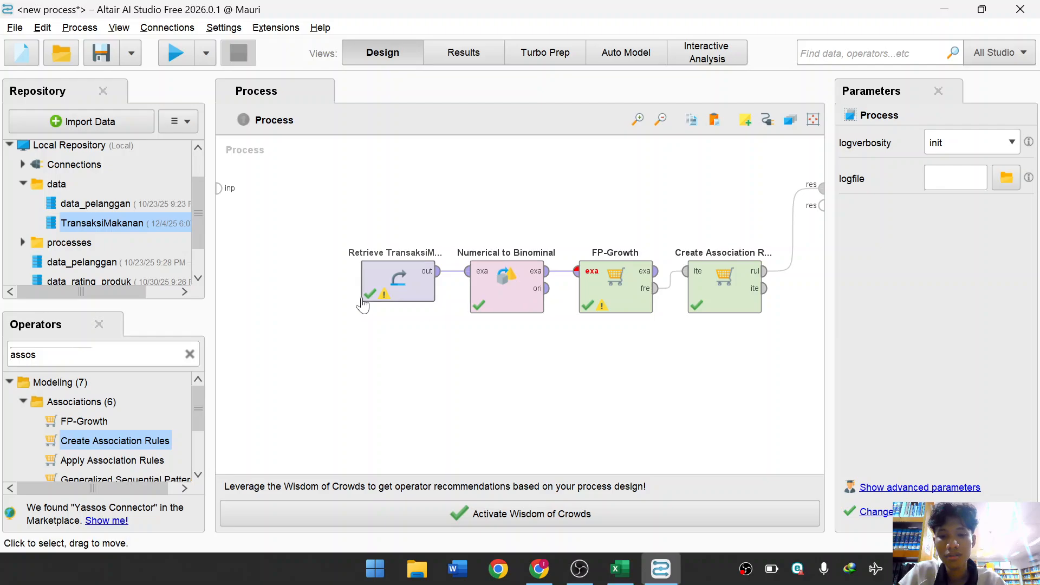
click(393, 295)
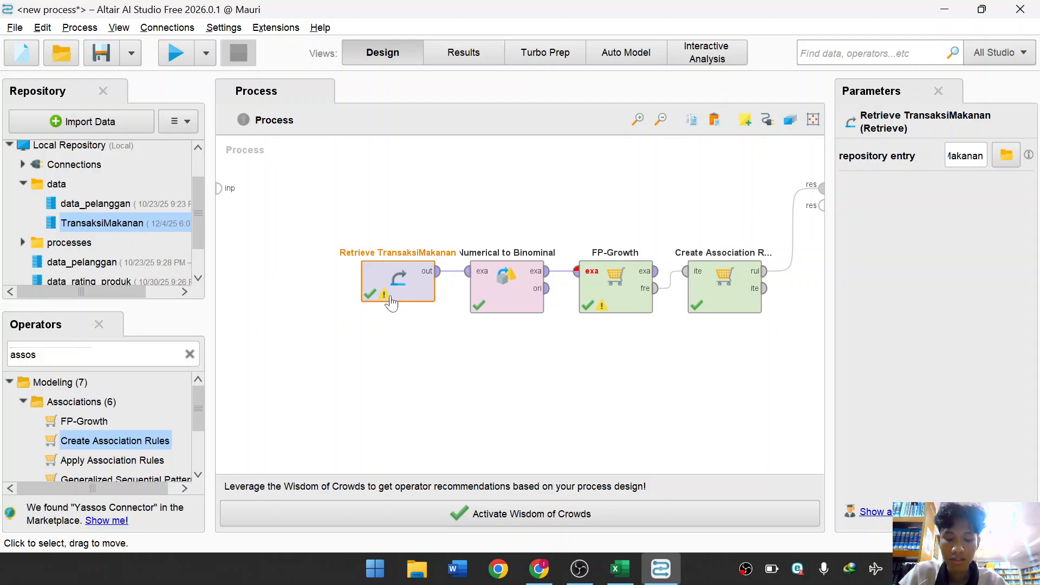
click(449, 368)
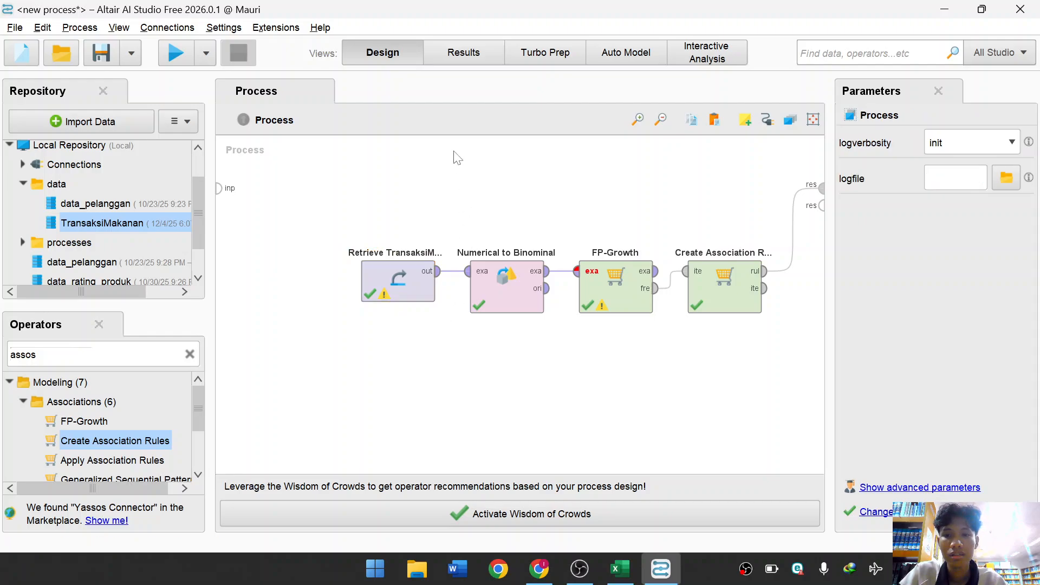